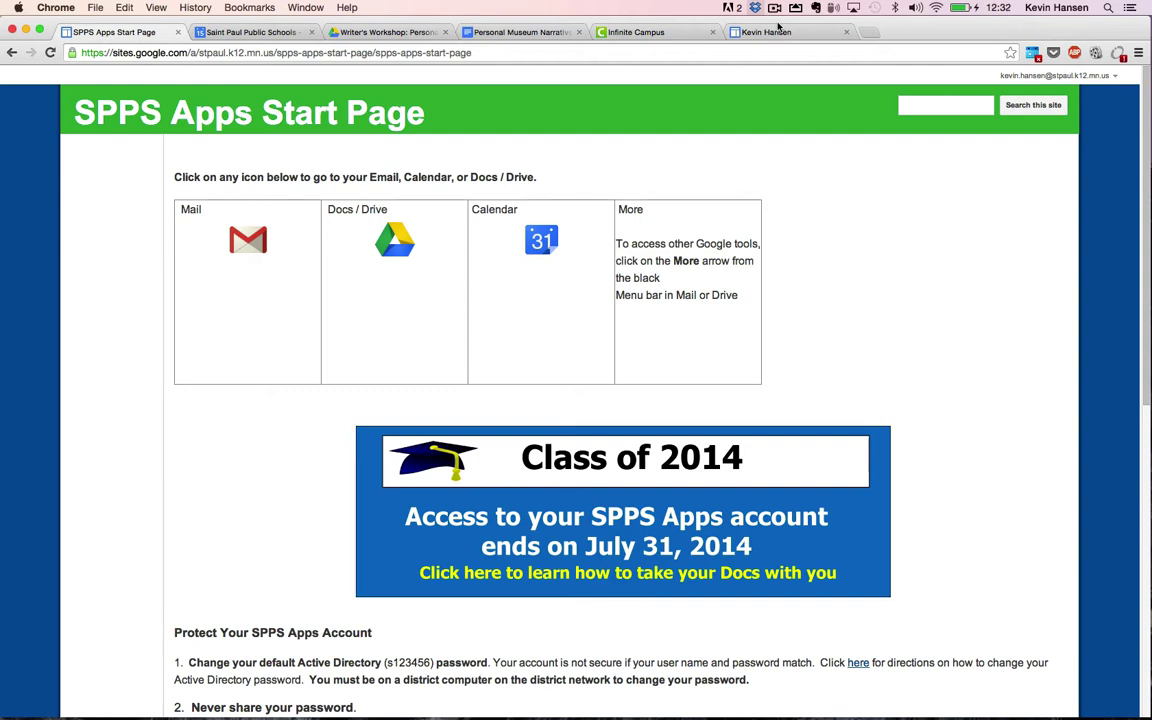
Step: Show the Writer's Workshop: Personal Narrative Museum Drive folder holding the Personal Museum Narrative document
click(418, 34)
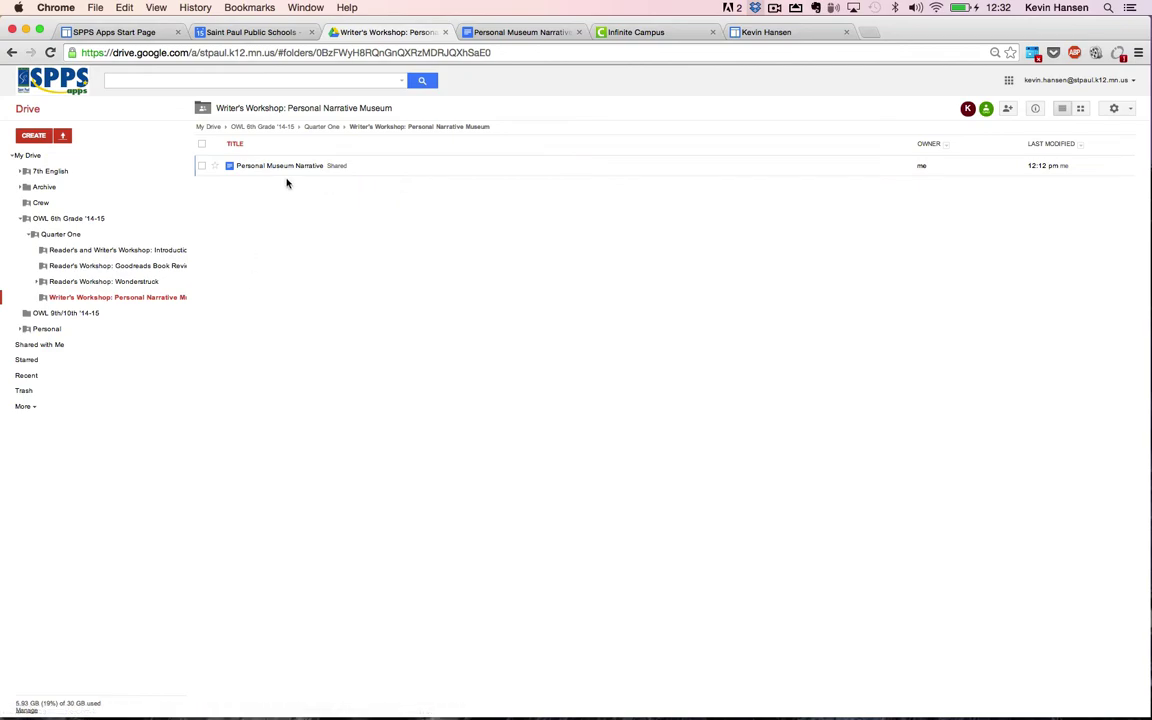
Step: Open Personal Museum Narrative and scroll through its Wonderstruck assignment text down to the rubric table
click(279, 168)
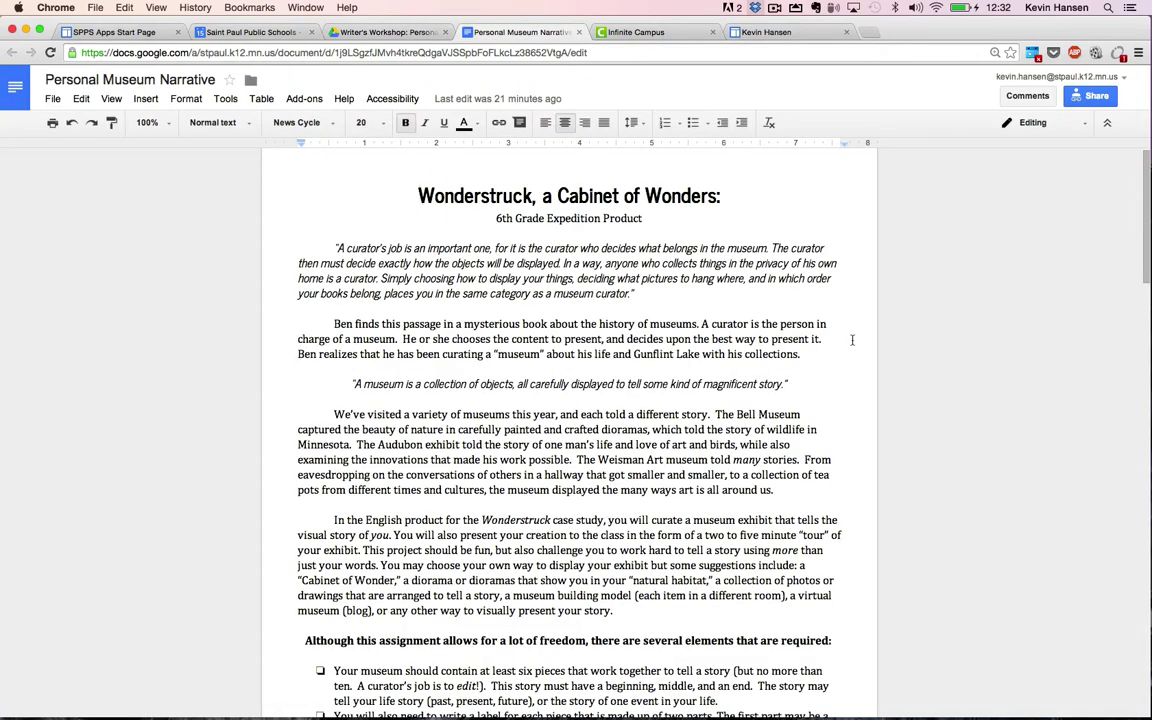
scroll(675, 268, down, 10)
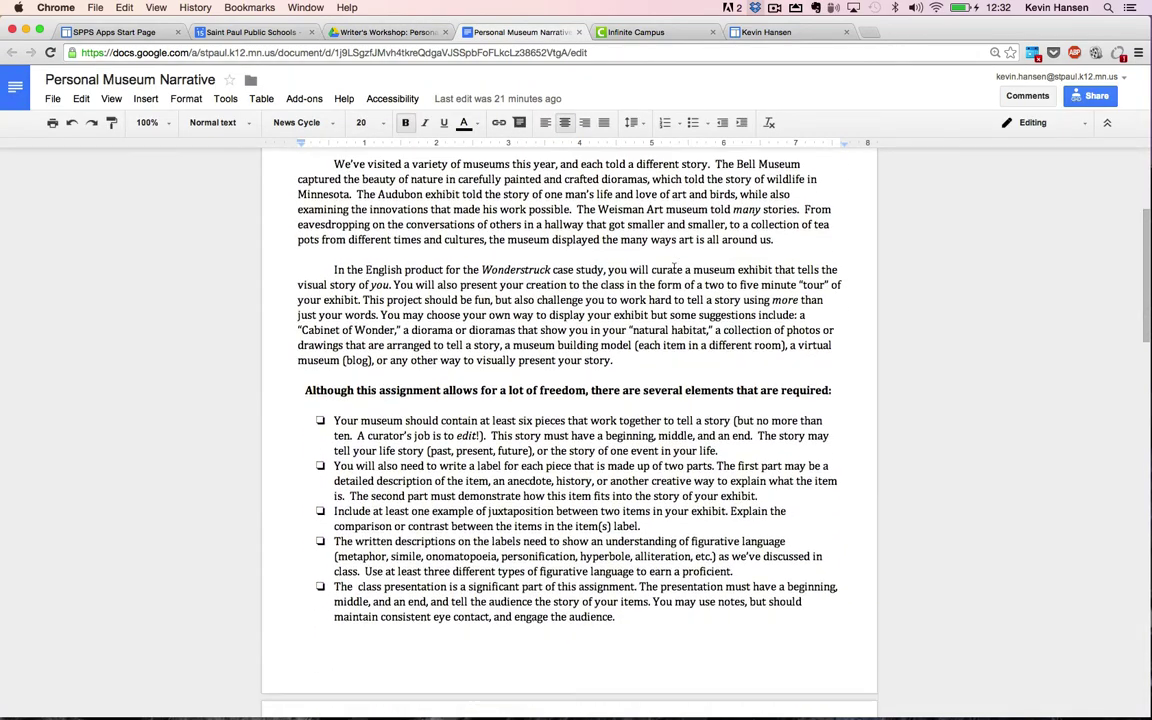
scroll(513, 437, down, 5)
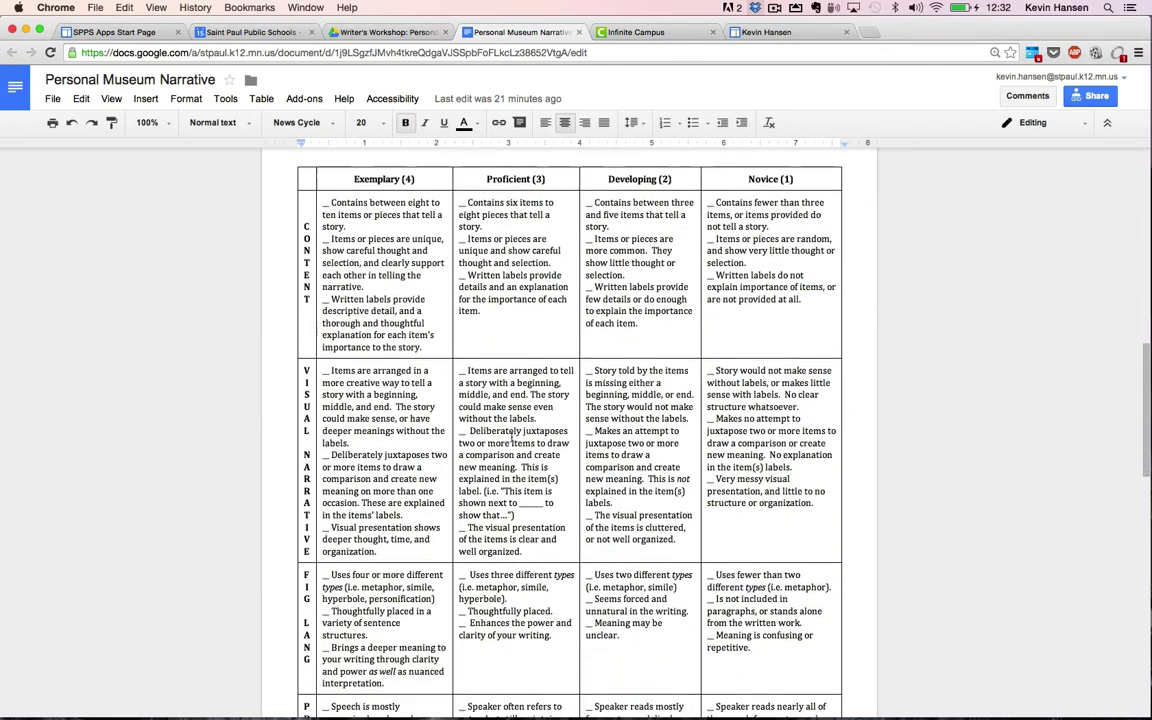
scroll(385, 230, down, 2)
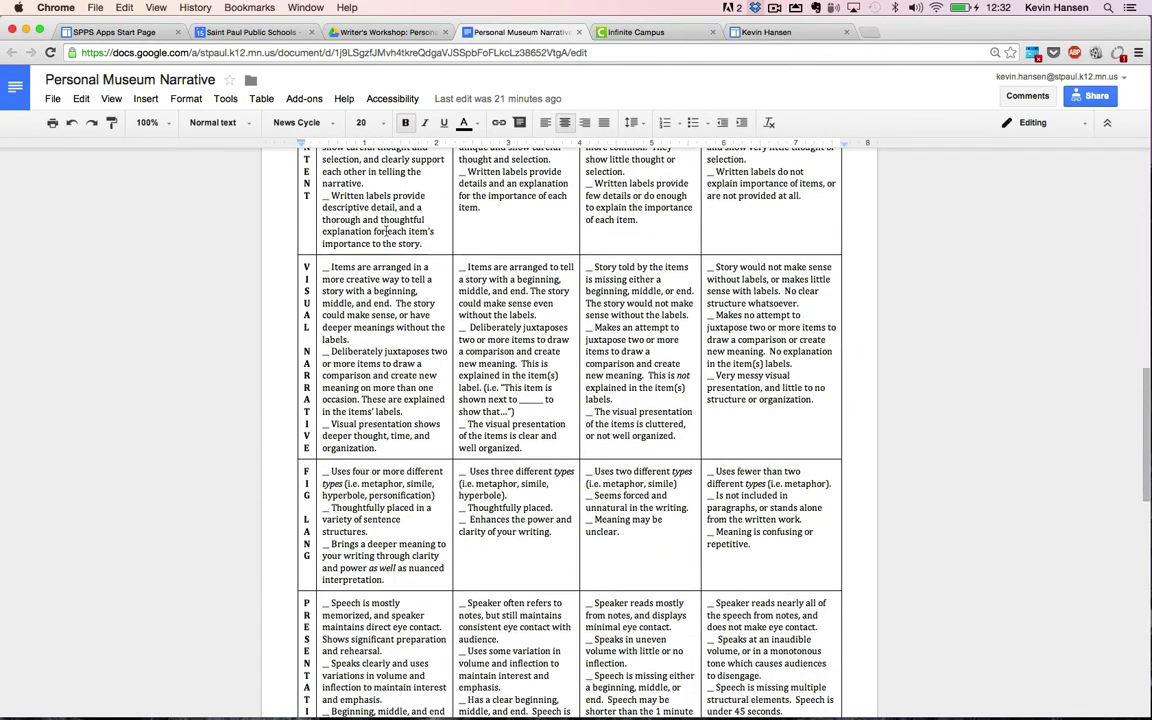
scroll(385, 230, up, 15)
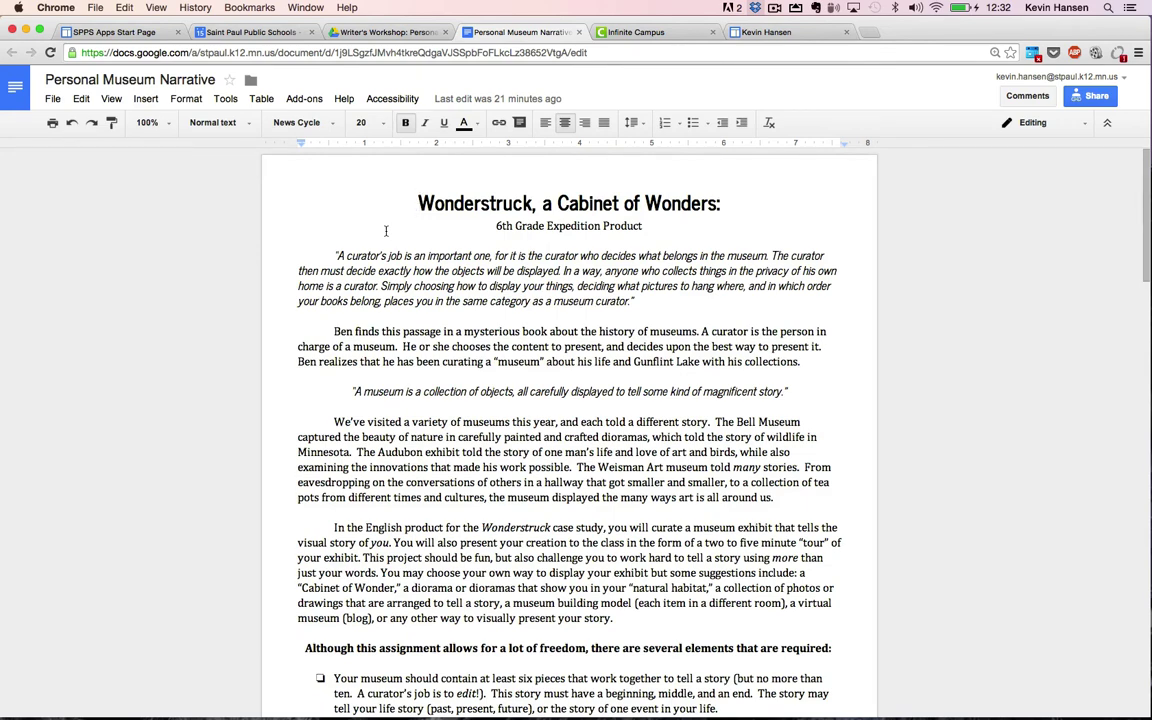
key(ctrl+shift+Tab)
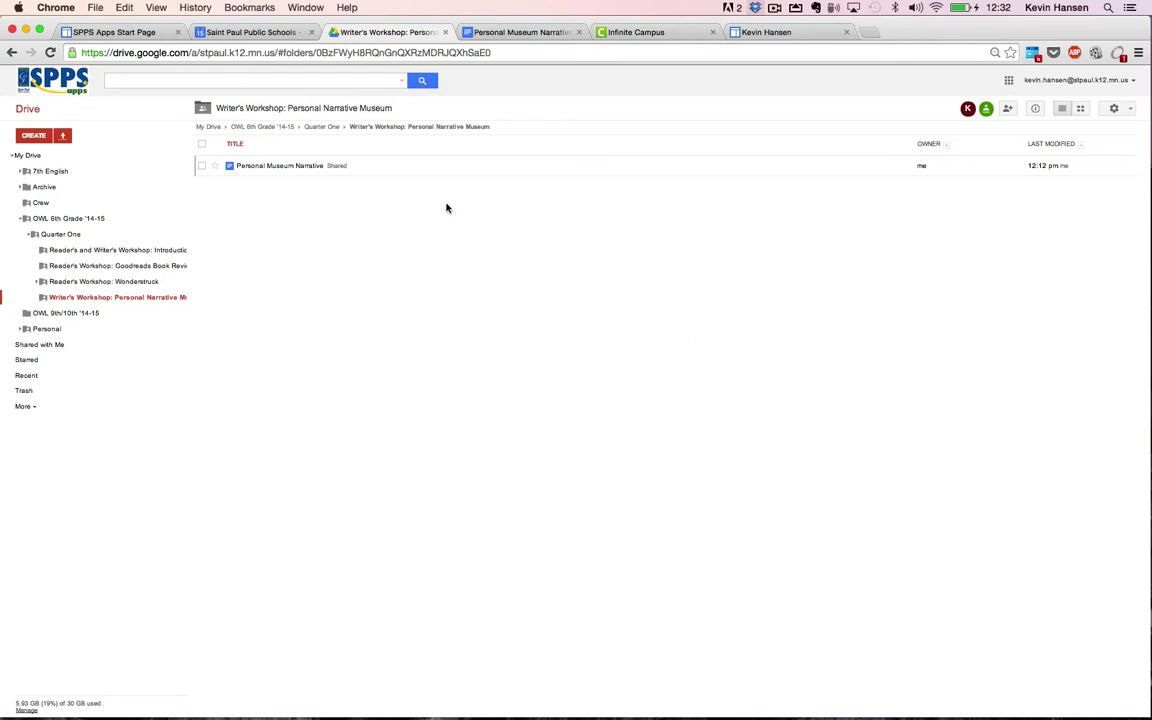
key(ctrl+Tab)
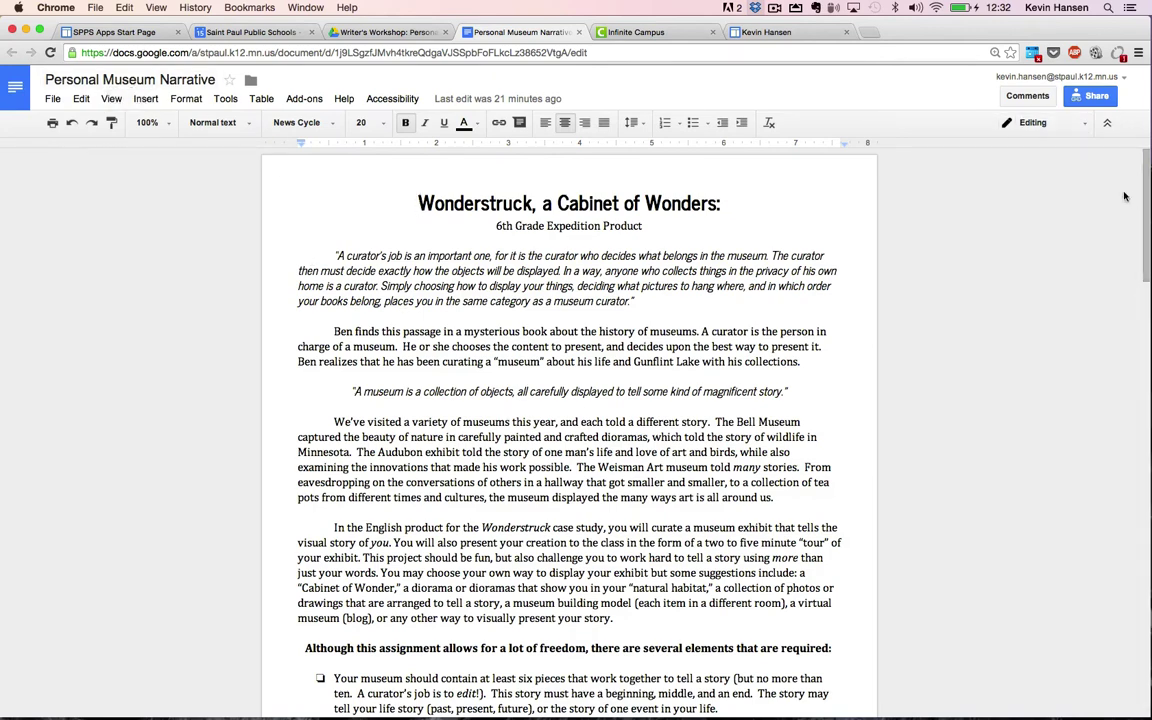
click(1097, 96)
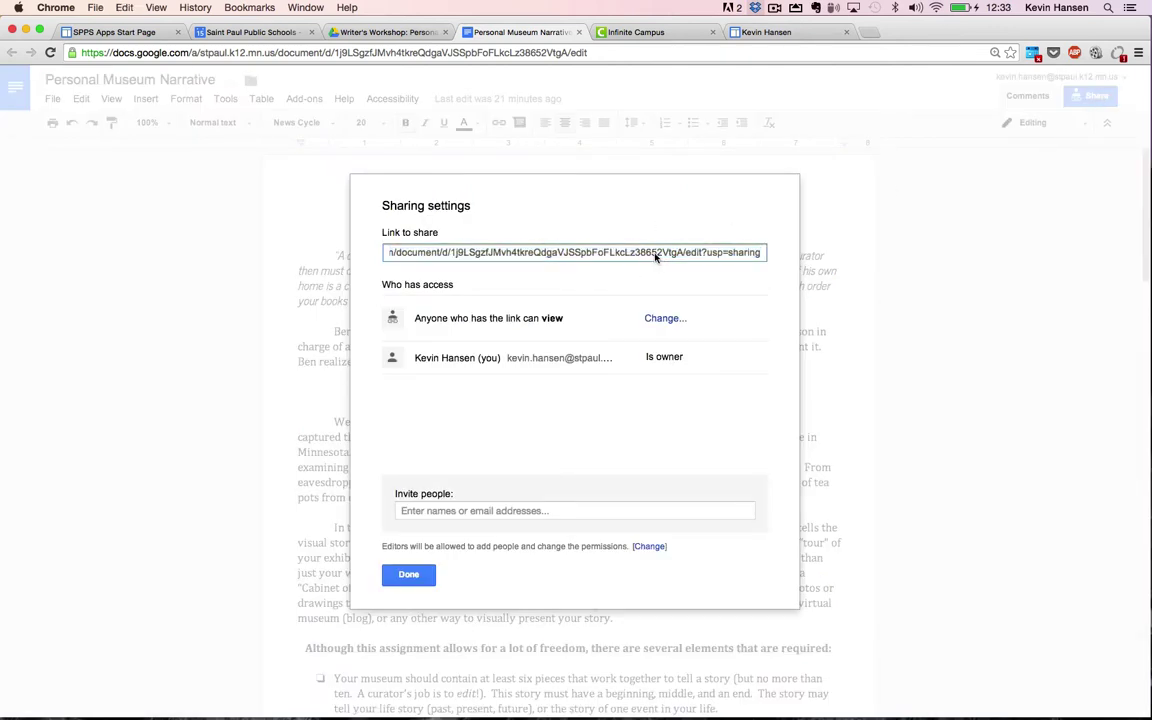
key(super+c)
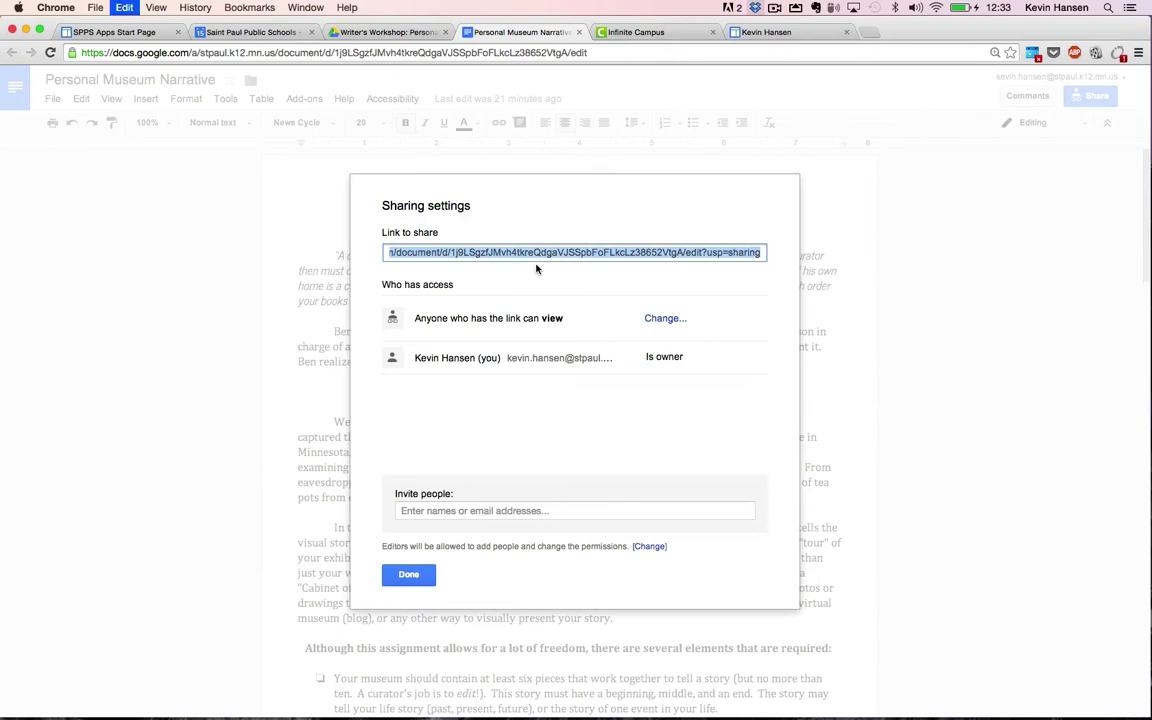
click(405, 575)
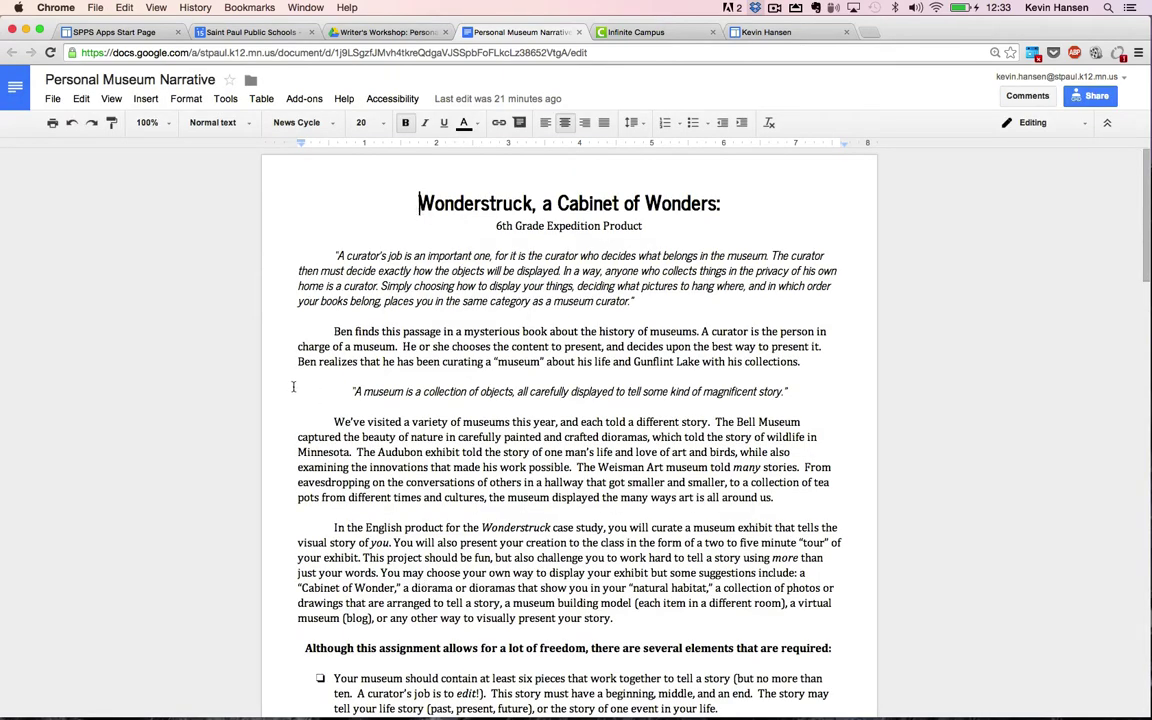
click(407, 215)
Step: Enter 'Personal Museum Narrative' as the assignment name and 'PMNar' as its abbreviation
key(ctrl+Tab)
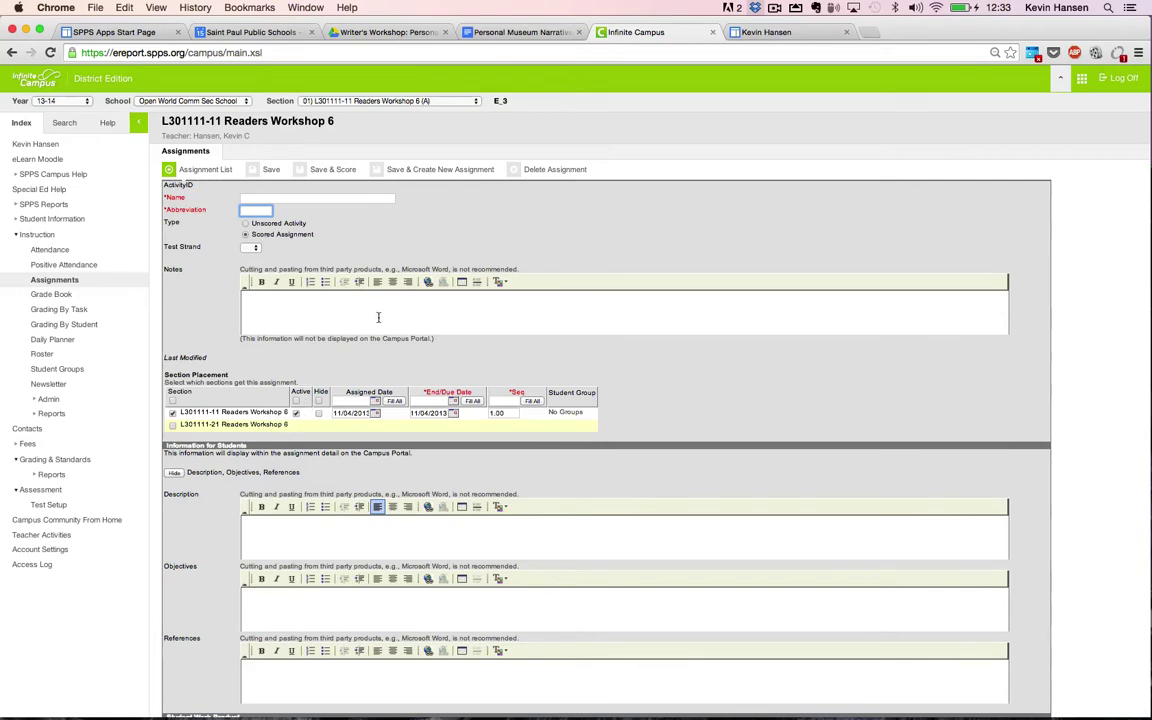
click(334, 198)
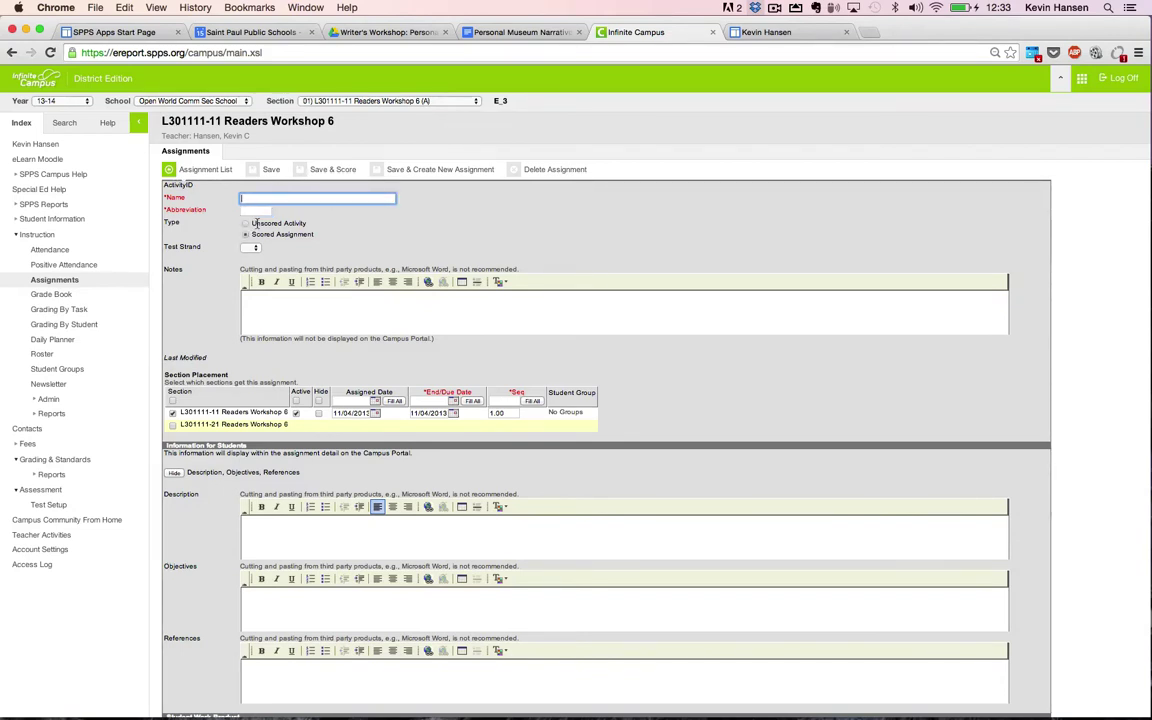
text(Personal Museum Narrative)
key(ctrl+shift+Tab)
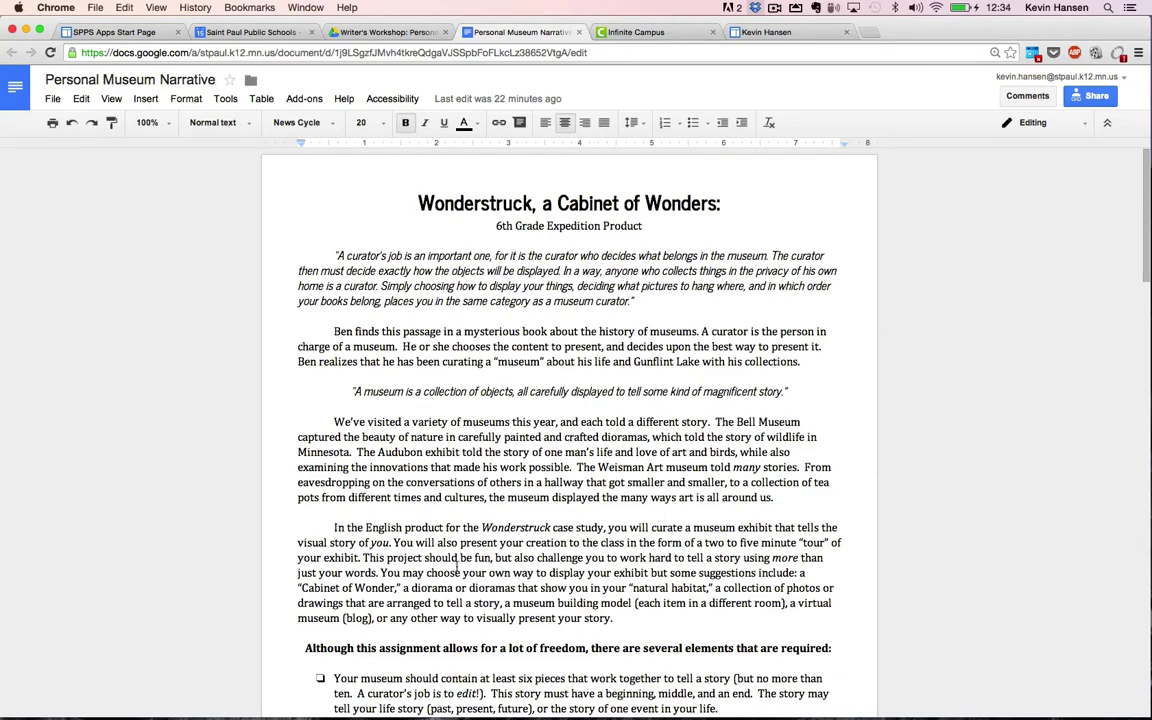
key(ctrl+Tab)
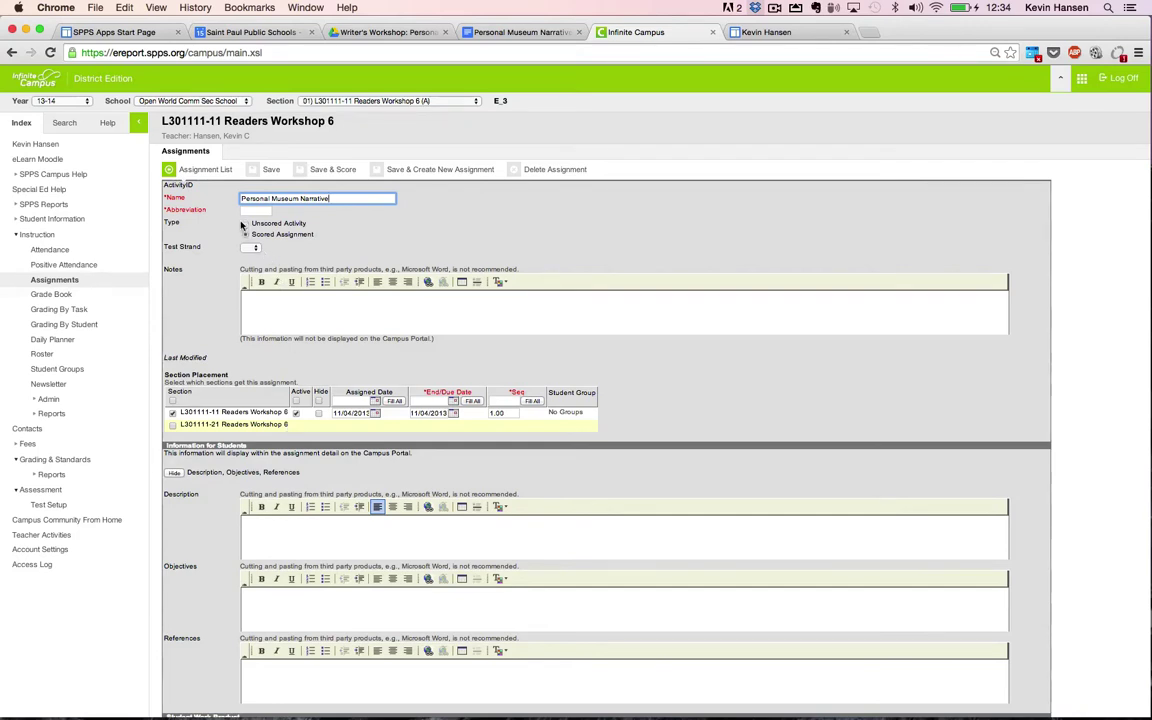
key(Tab)
text(OP)
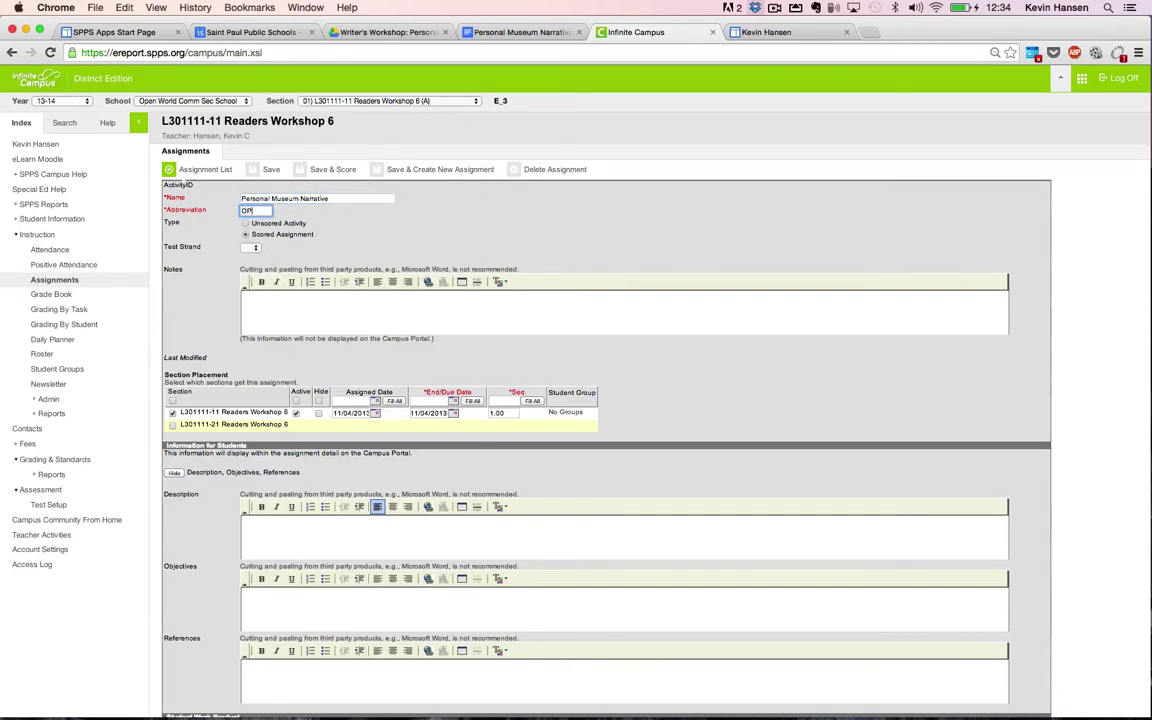
key(BackSpace)
key(BackSpace)
text(PMNar)
Step: Paste the document's share link into the assignment Description and check it against the doc
click(174, 473)
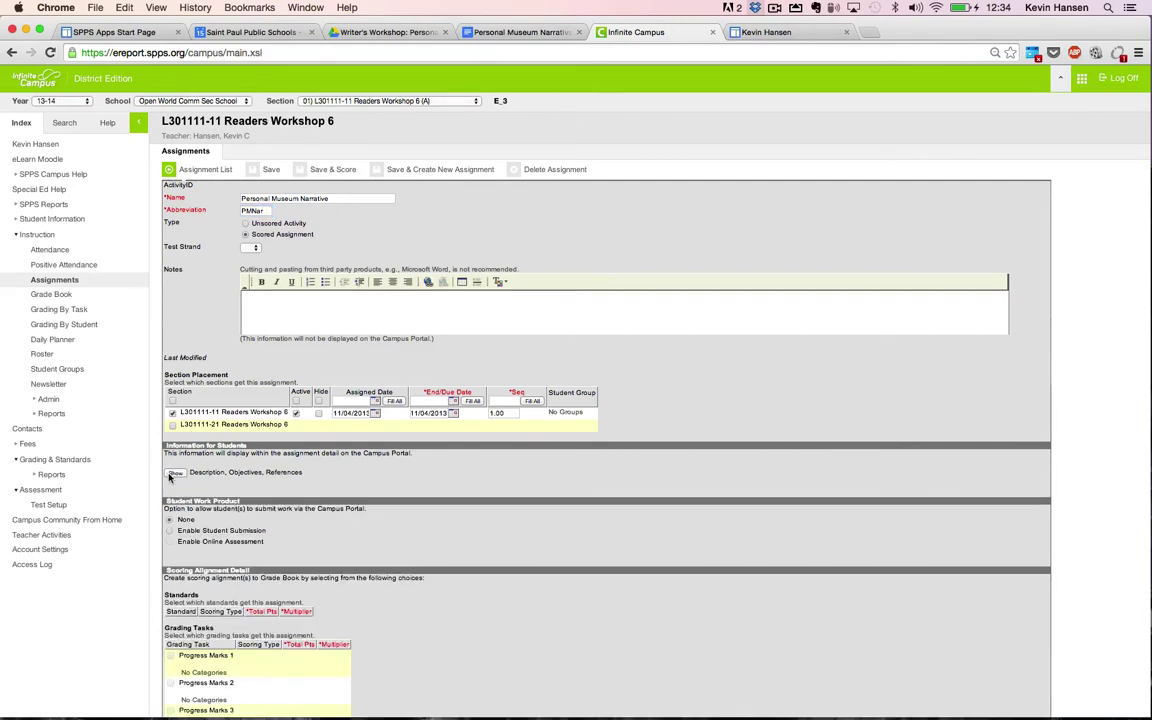
click(174, 473)
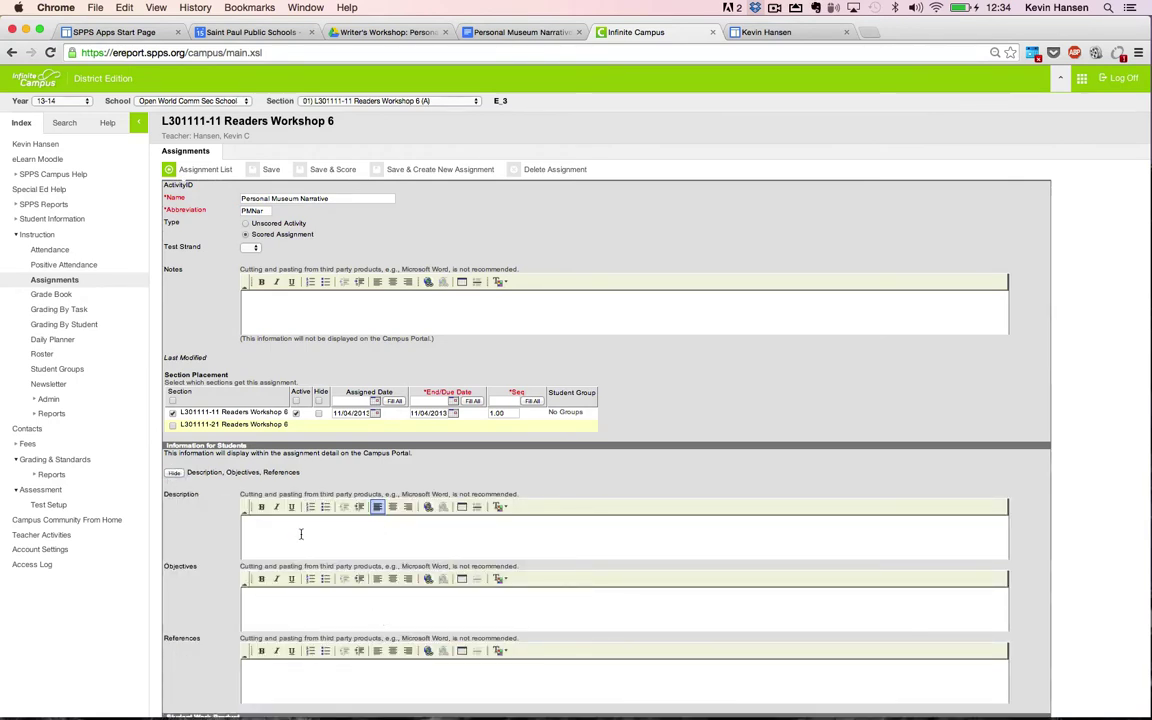
key(super+v)
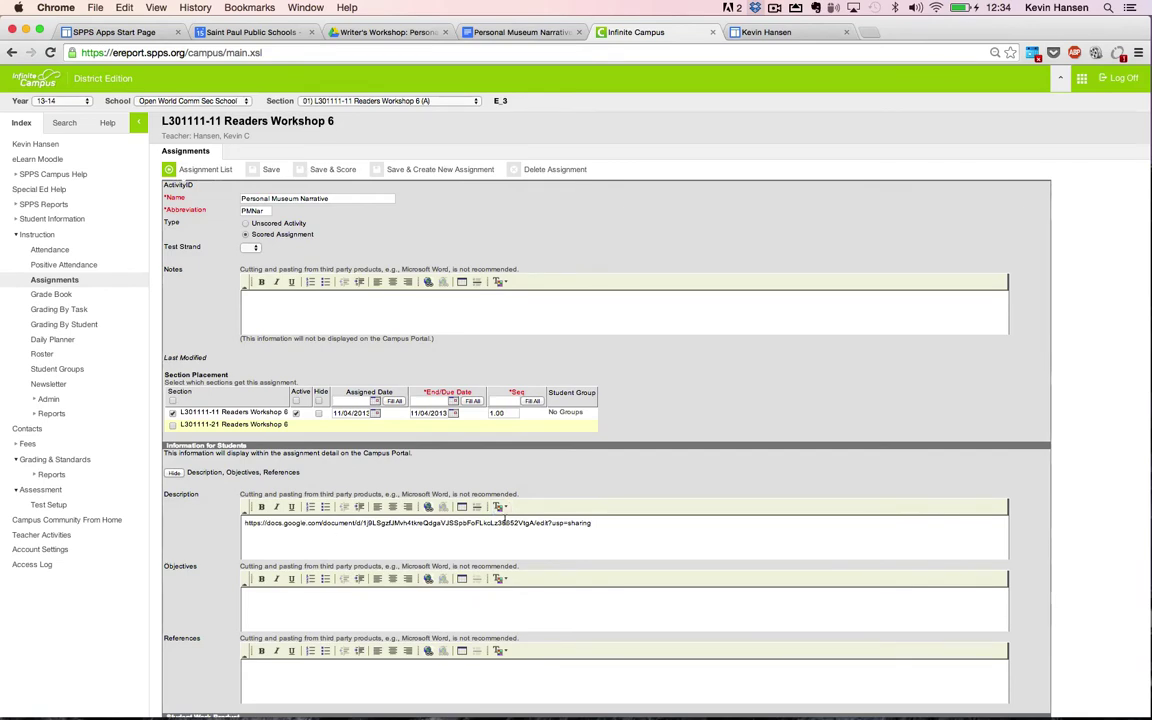
key(super+alt+Left)
key(super+alt+Right)
drag(645, 523, 207, 523)
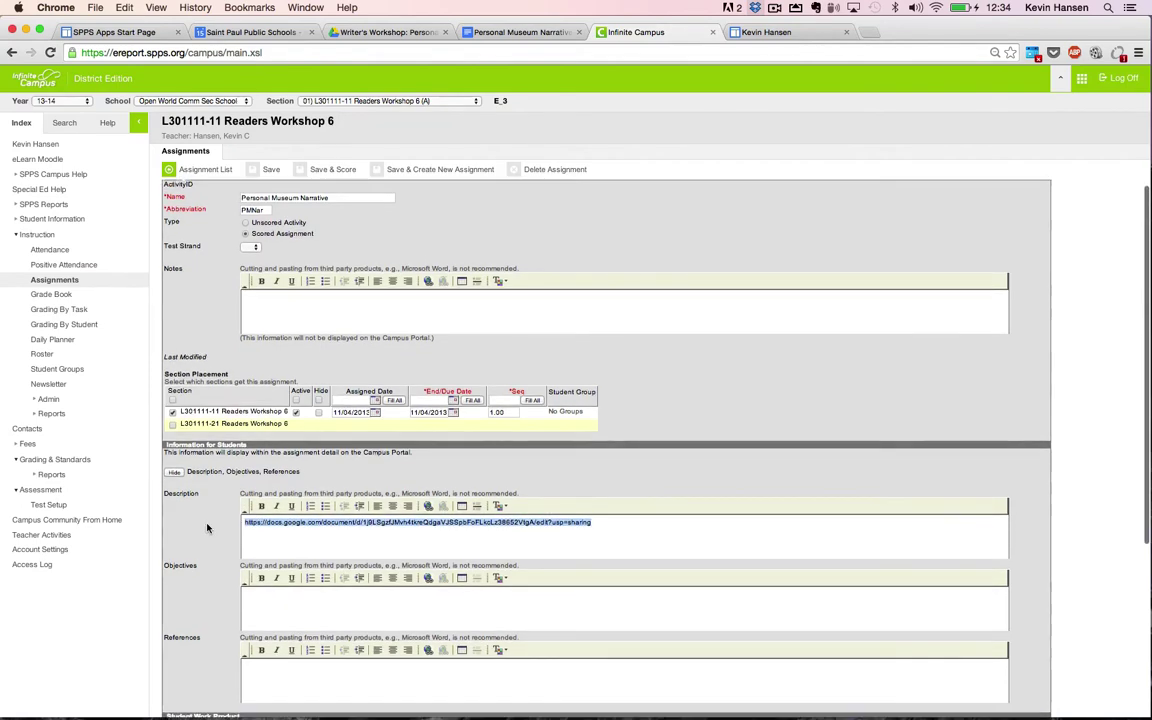
key(super+alt+Left)
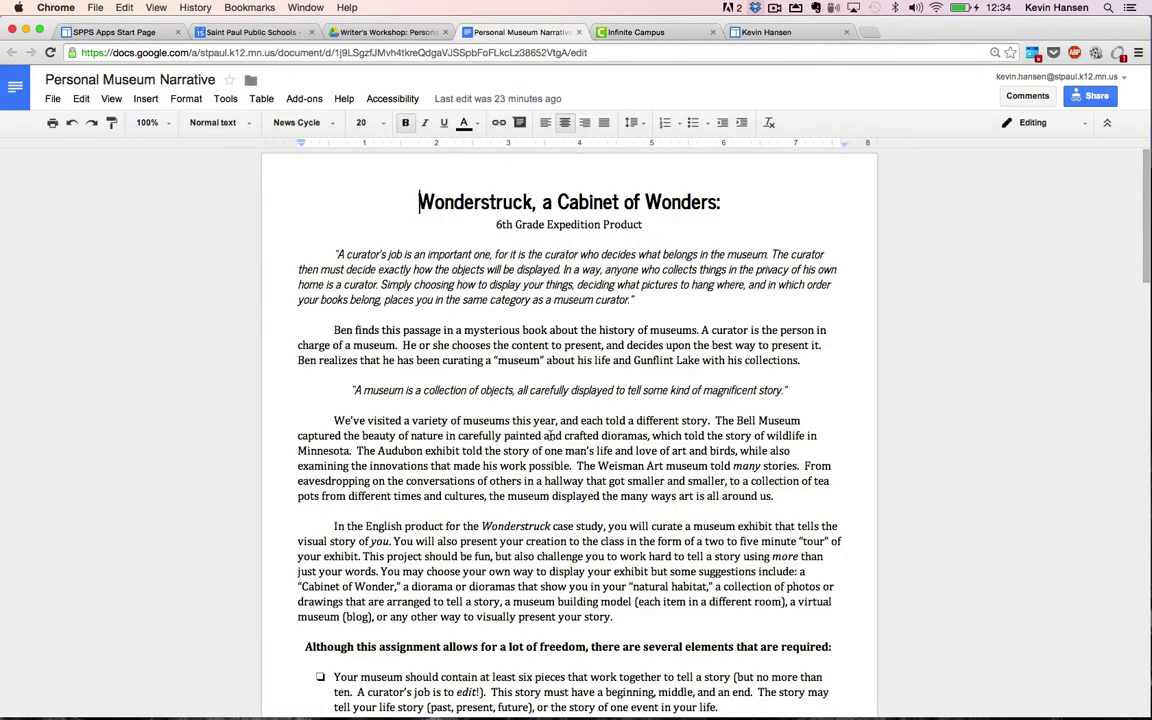
key(super+alt+Right)
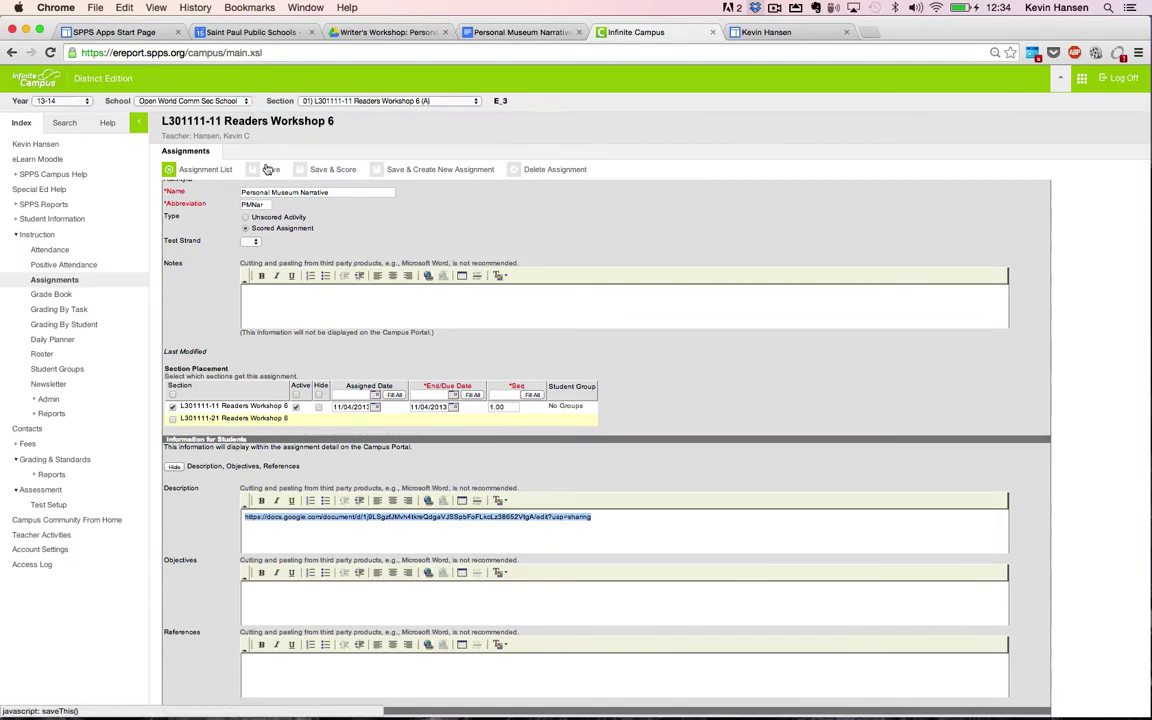
key(super+alt+Left)
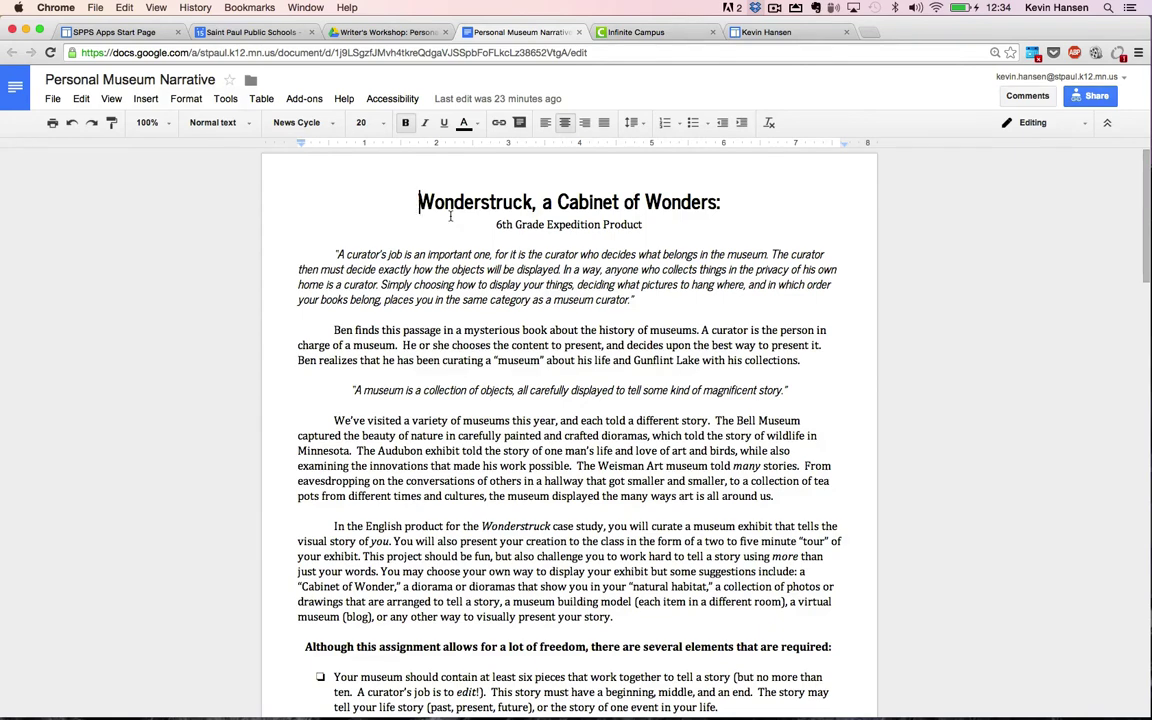
key(super+alt+Right)
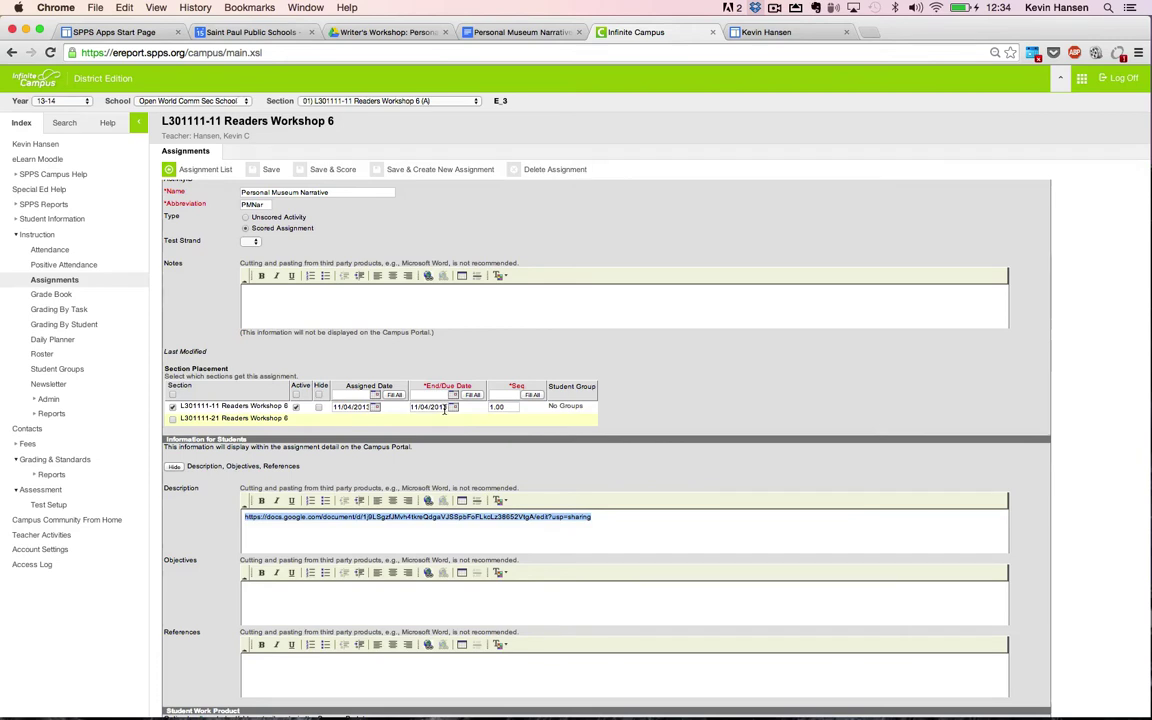
scroll(446, 410, up, 1)
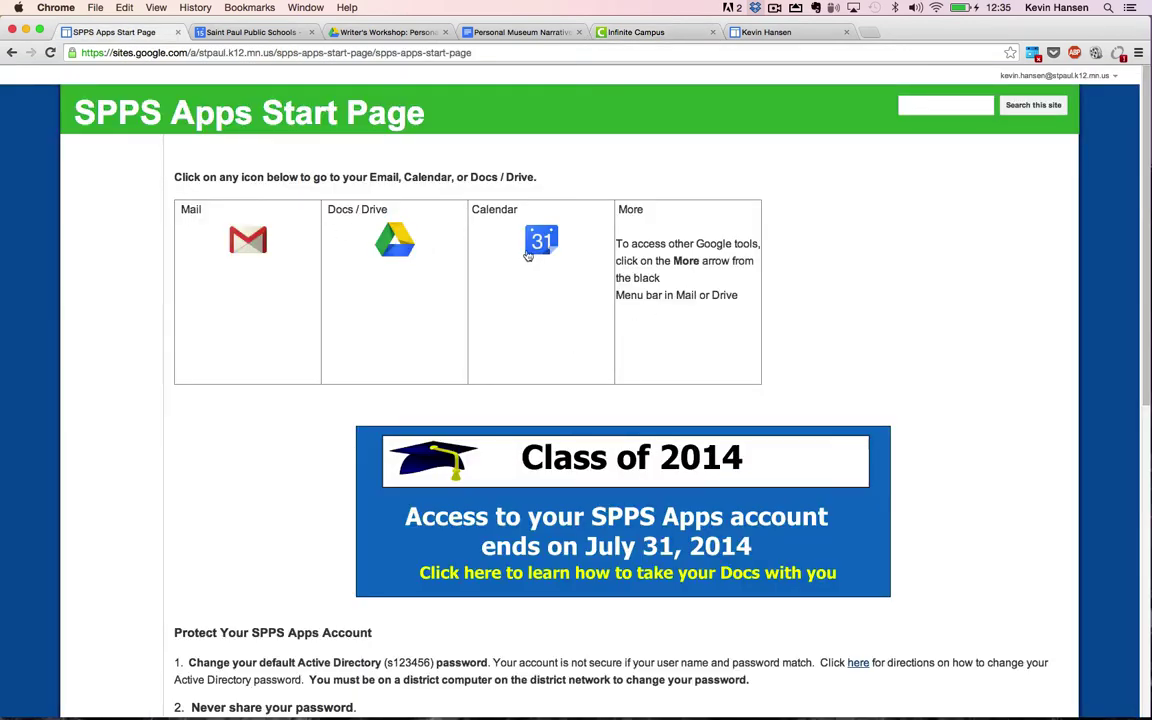
Step: Show Google Calendar in Month view at October 2014
click(535, 249)
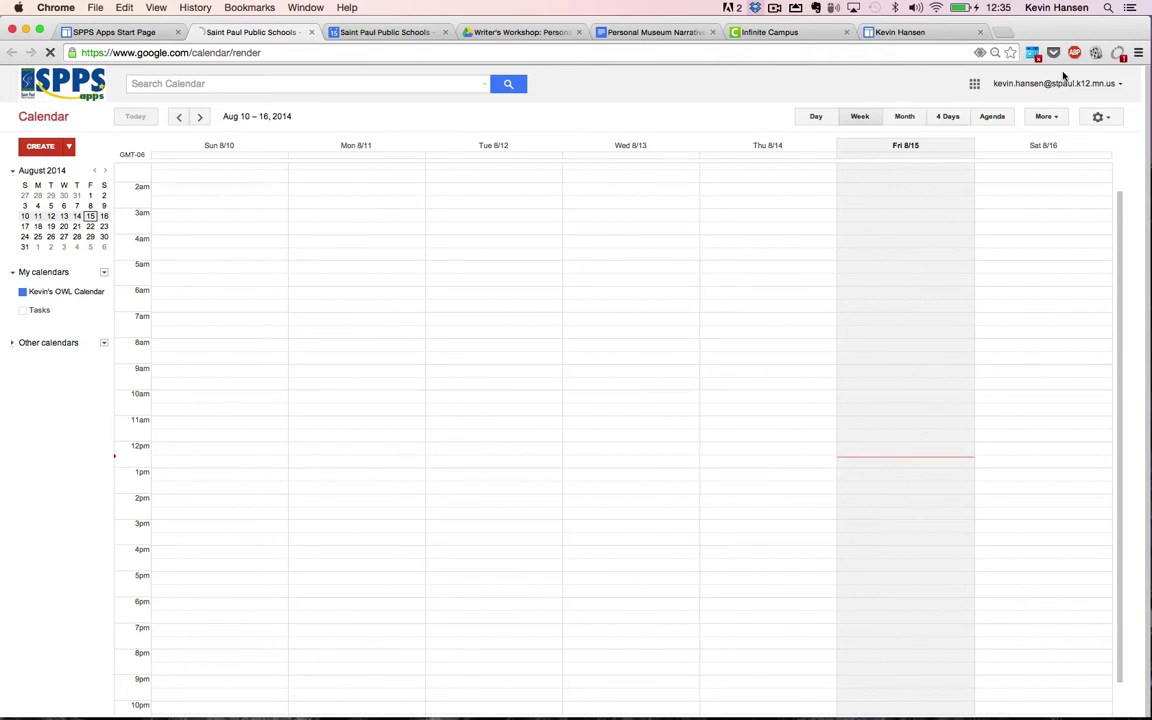
click(915, 118)
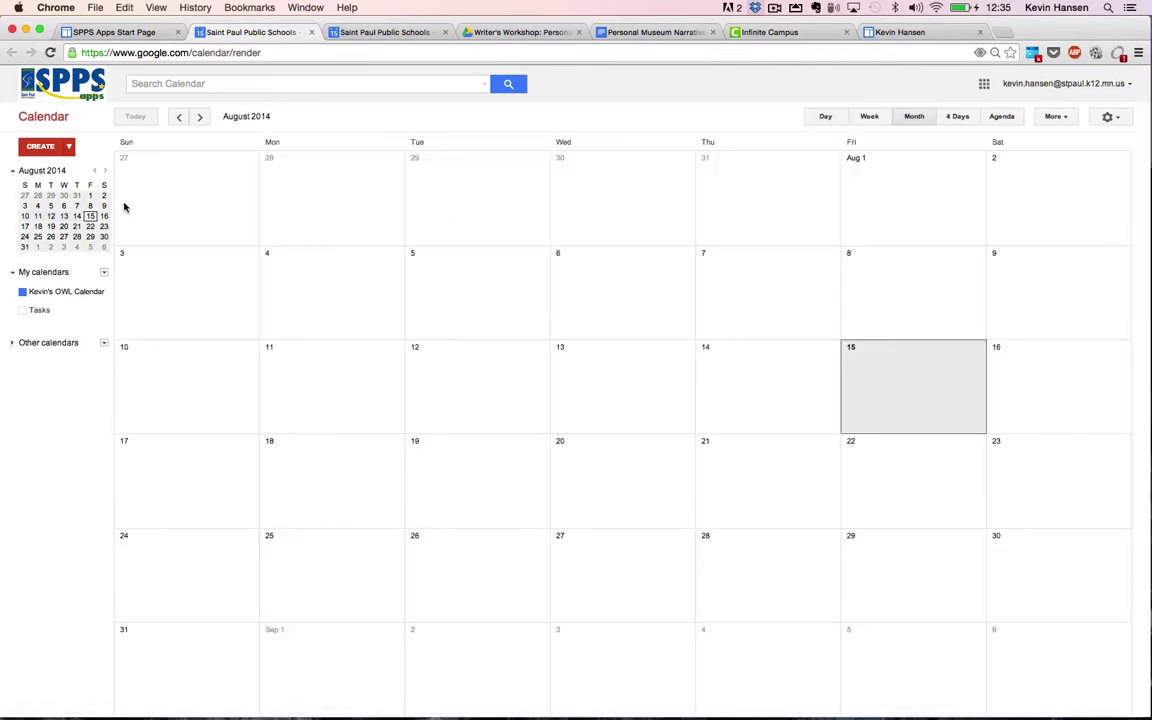
click(105, 172)
click(105, 172)
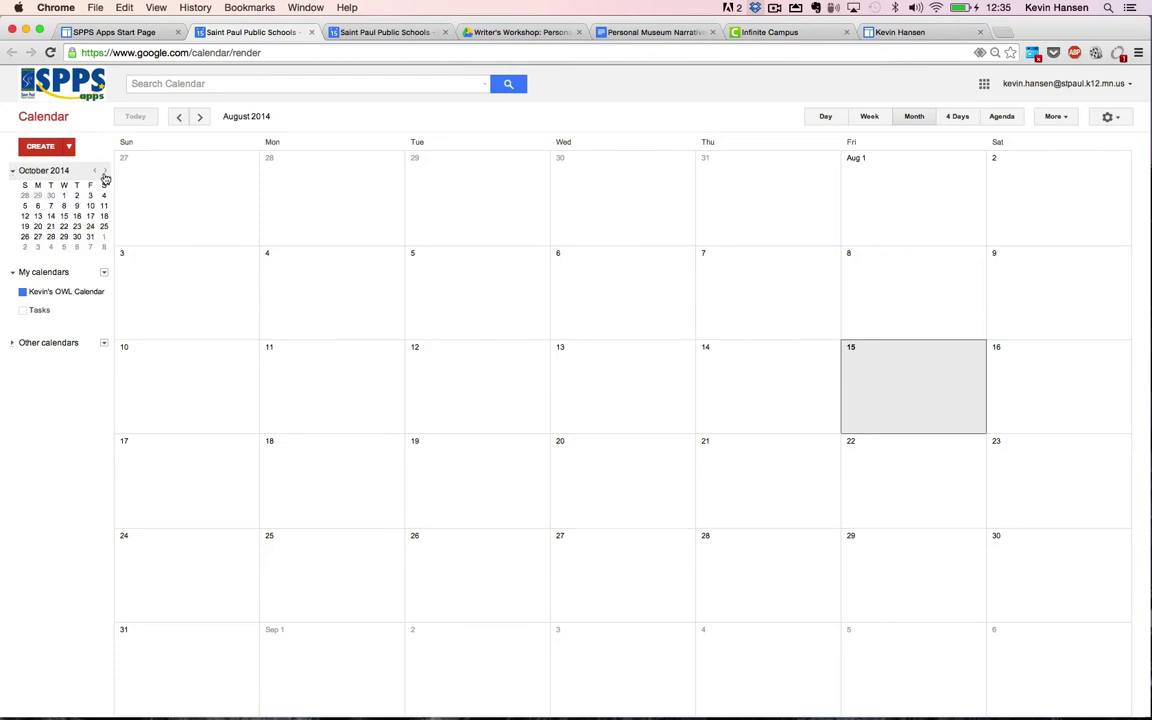
click(92, 237)
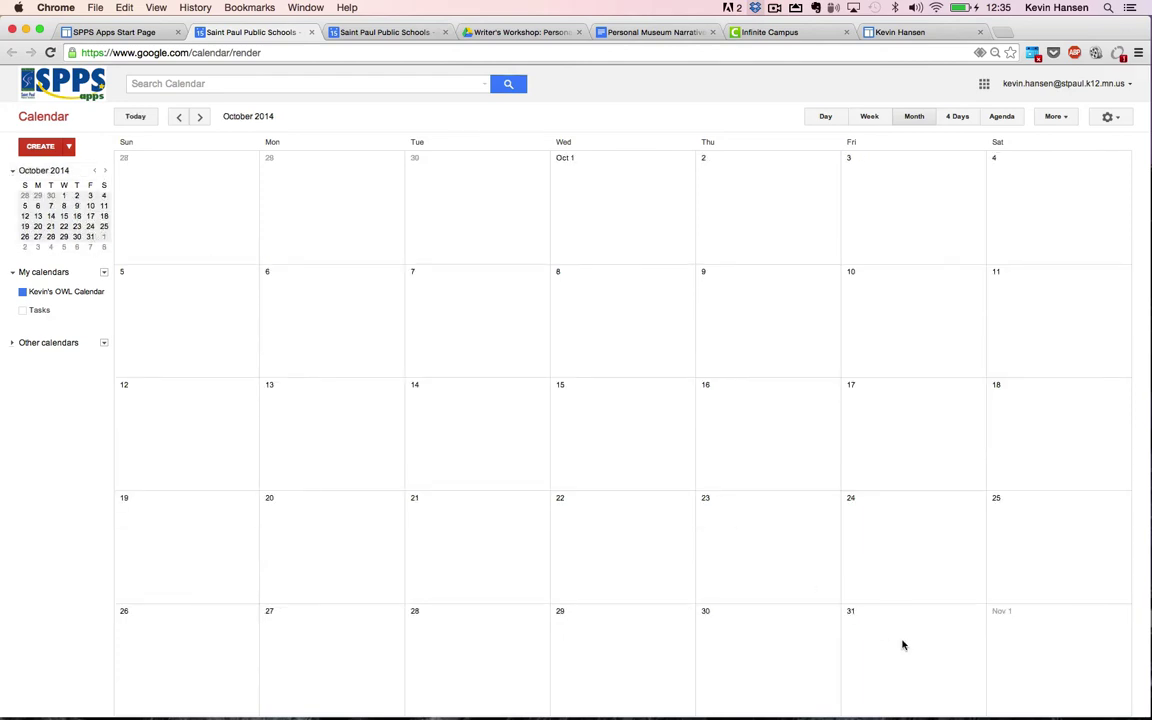
Step: Draft a new event dated October 31, 2014, then discard it
click(40, 146)
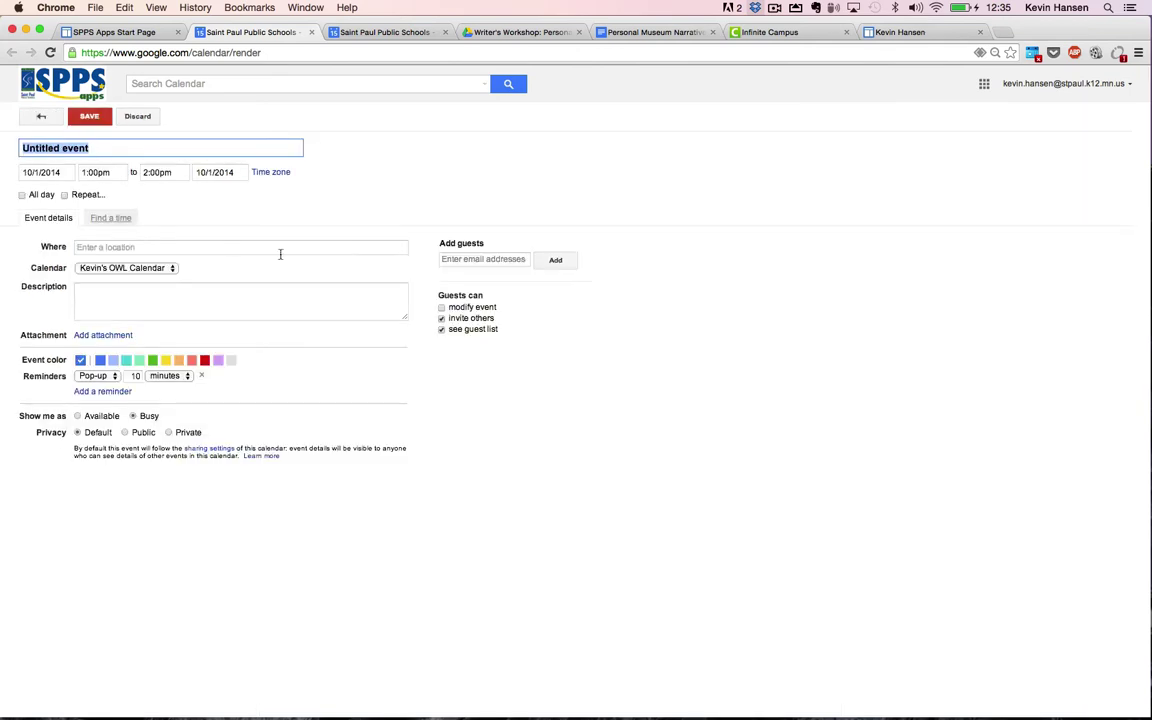
click(34, 172)
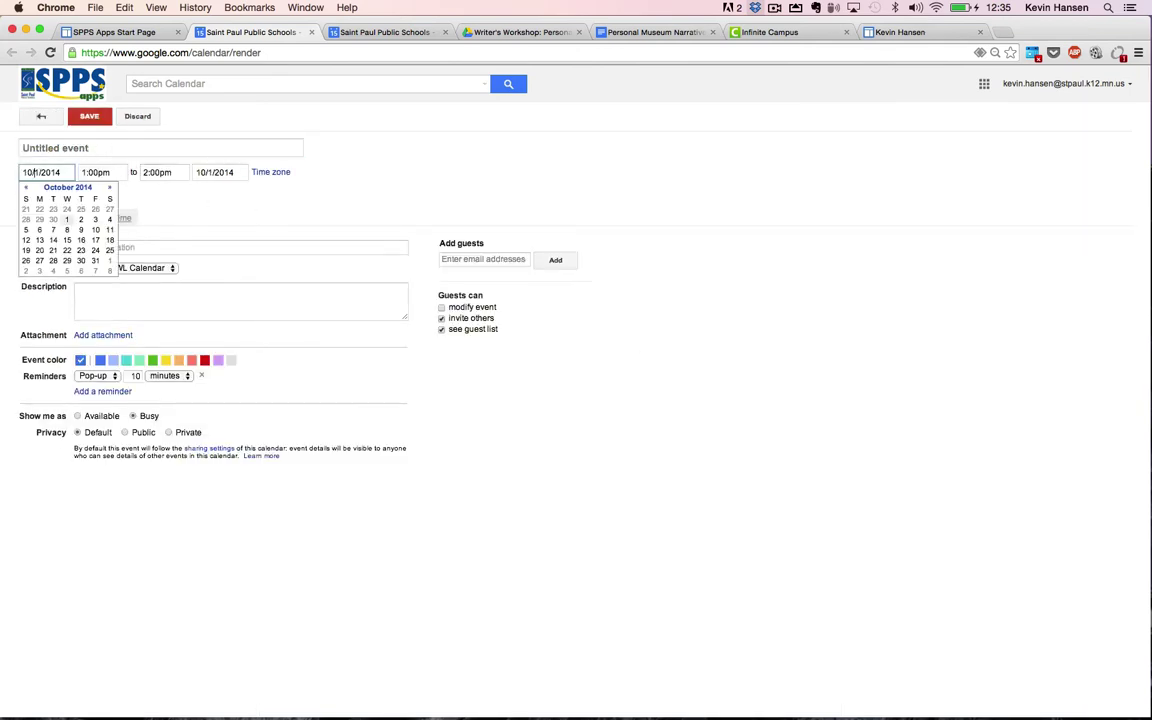
text(3)
click(224, 244)
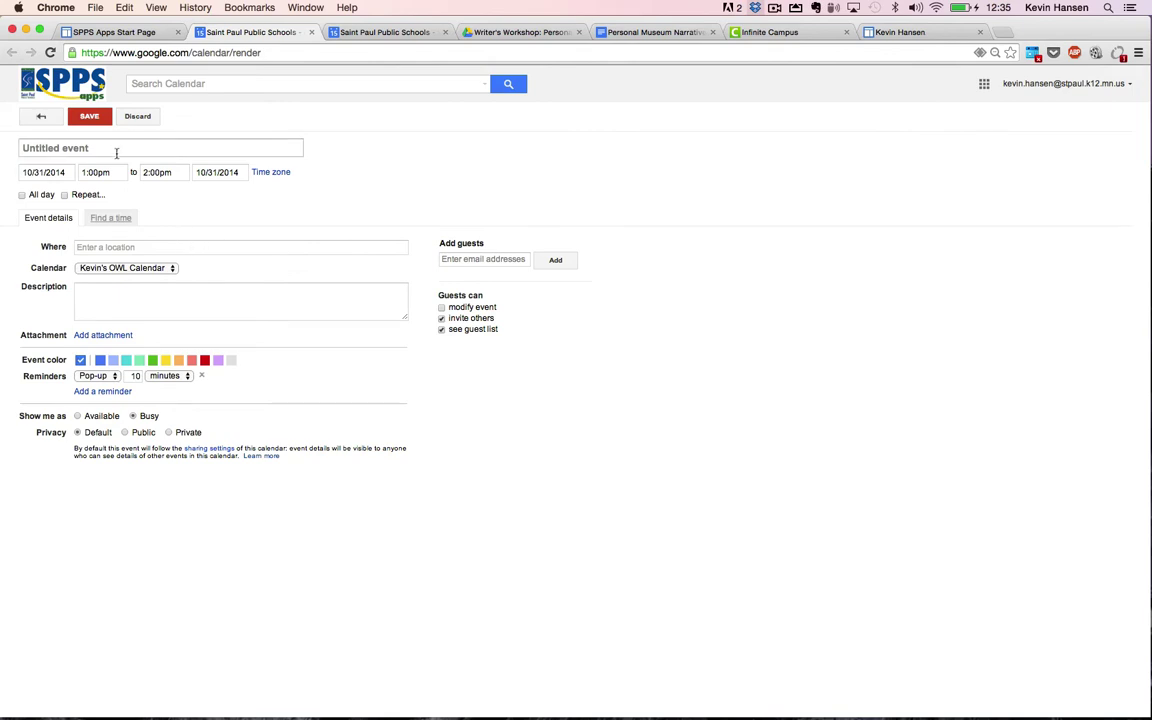
click(52, 120)
click(532, 413)
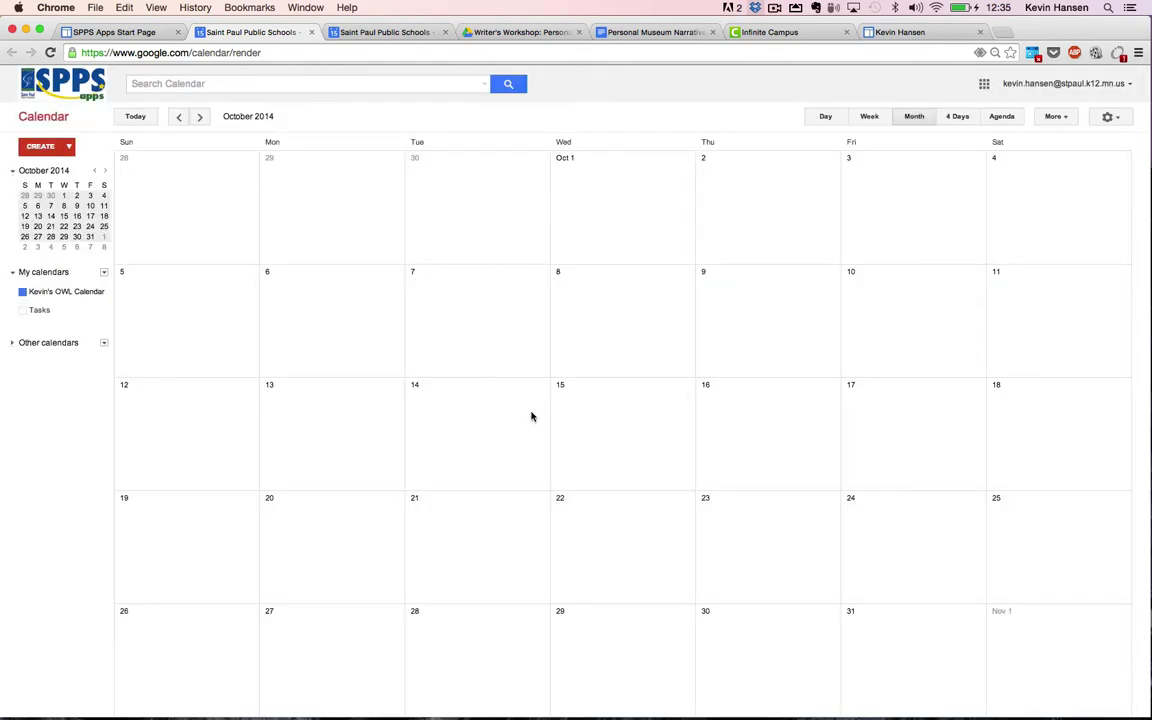
Step: Create an October 31 event titled 'Personal Museum Narrative Due'
click(913, 666)
click(913, 666)
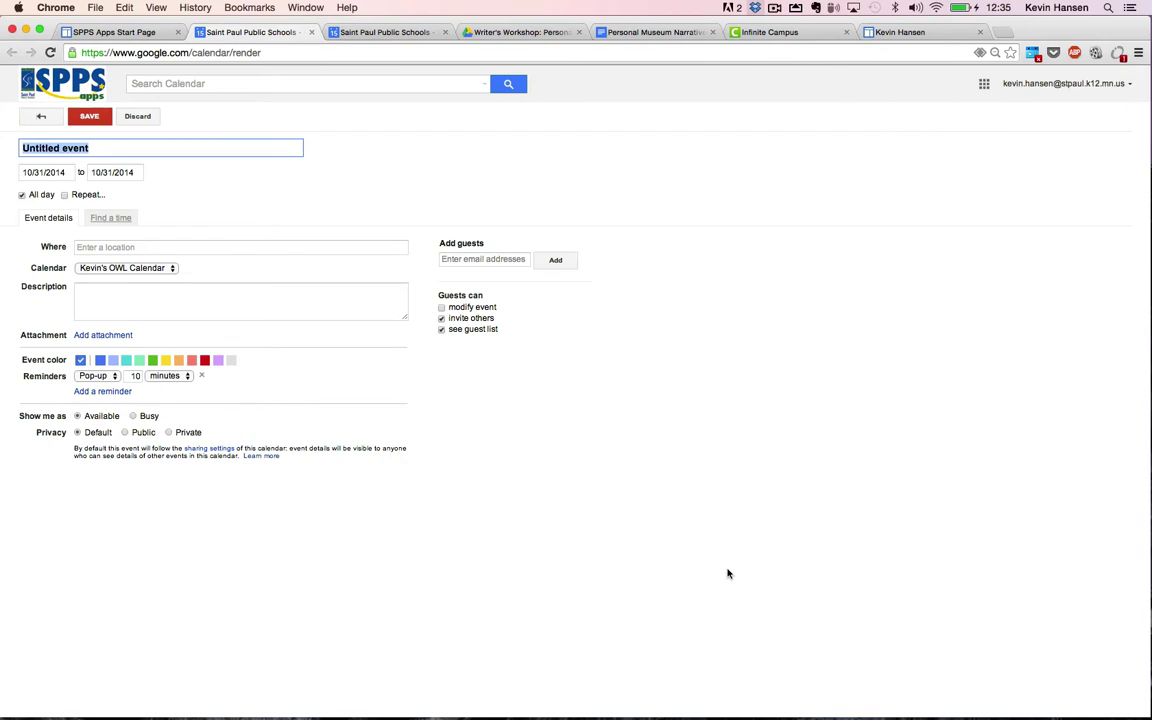
text(Personal M)
key(BackSpace)
text(Museu)
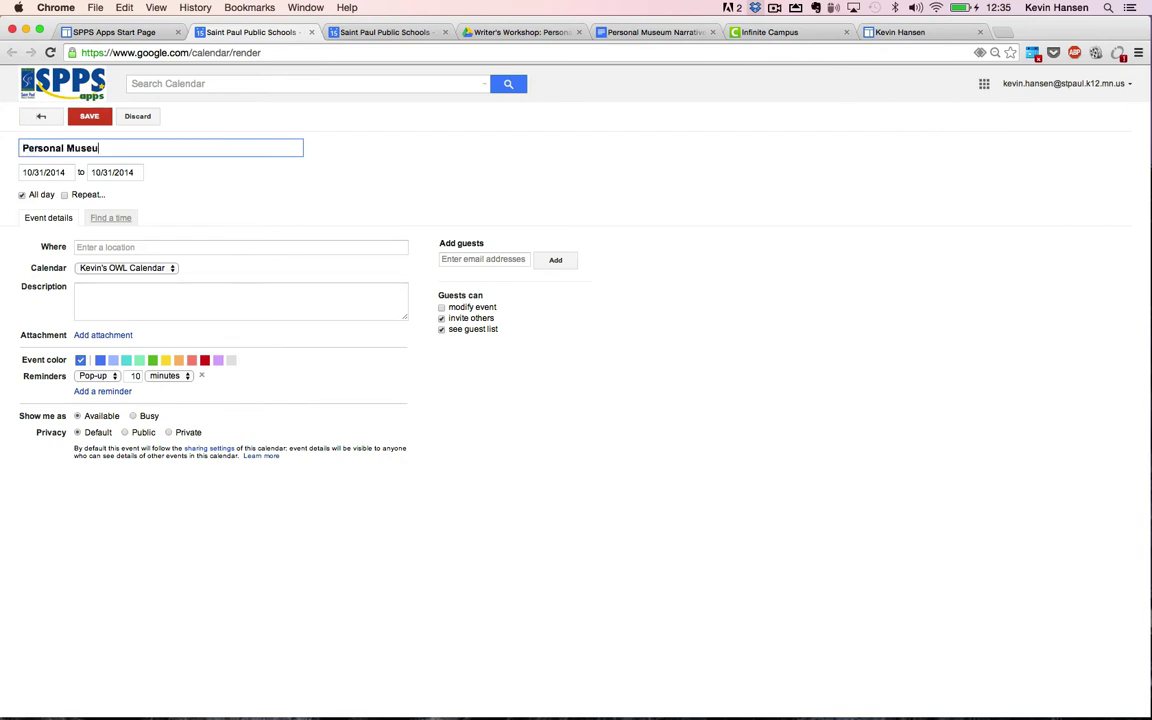
text(m Narrative Due)
Step: Add the doc link and 'Feedback provided November 14th.' to the description; prefix the title '6th:'
click(110, 312)
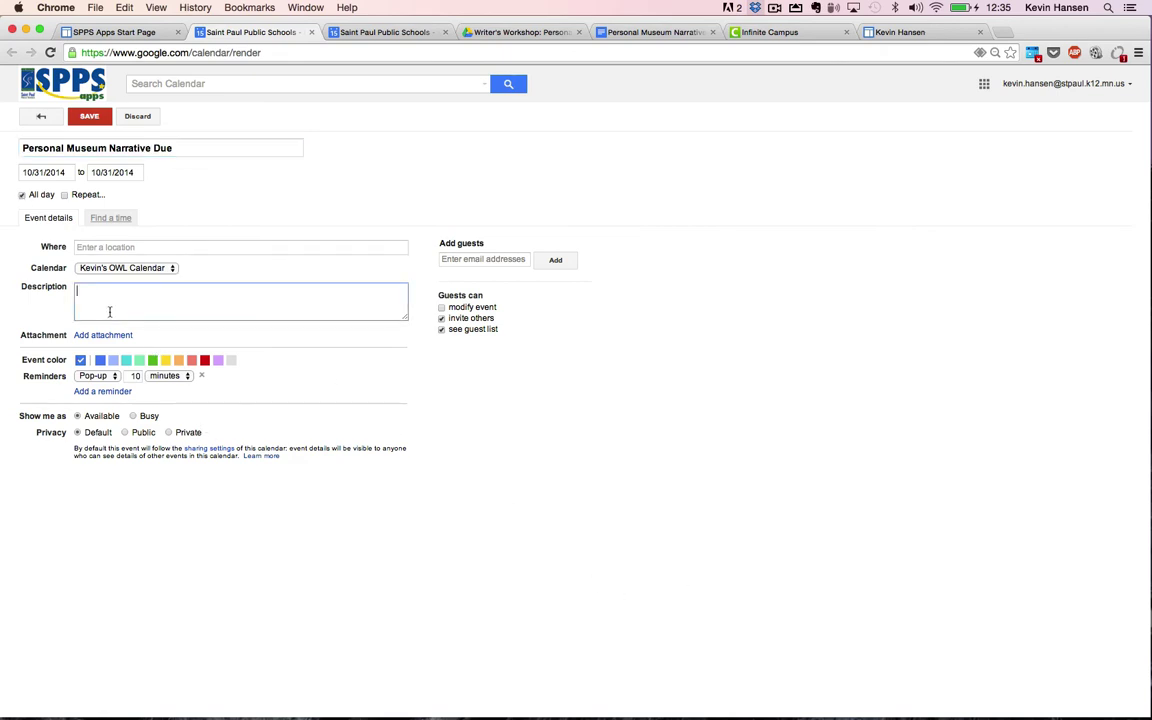
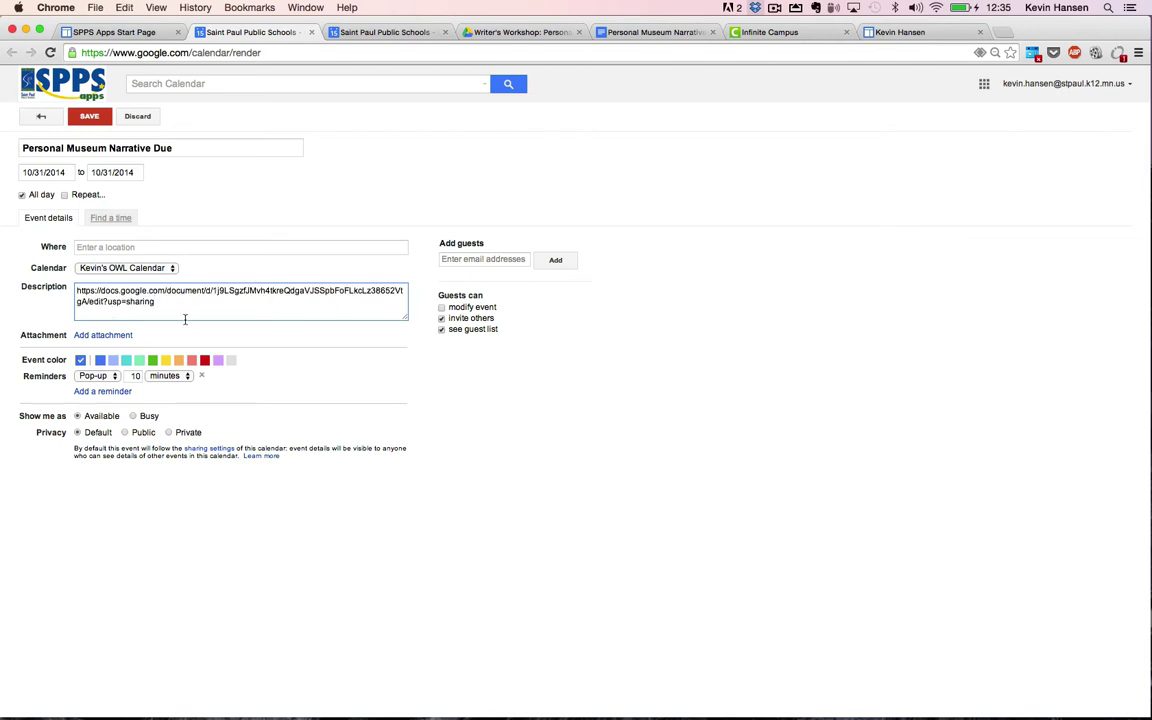
key(Return)
key(Return)
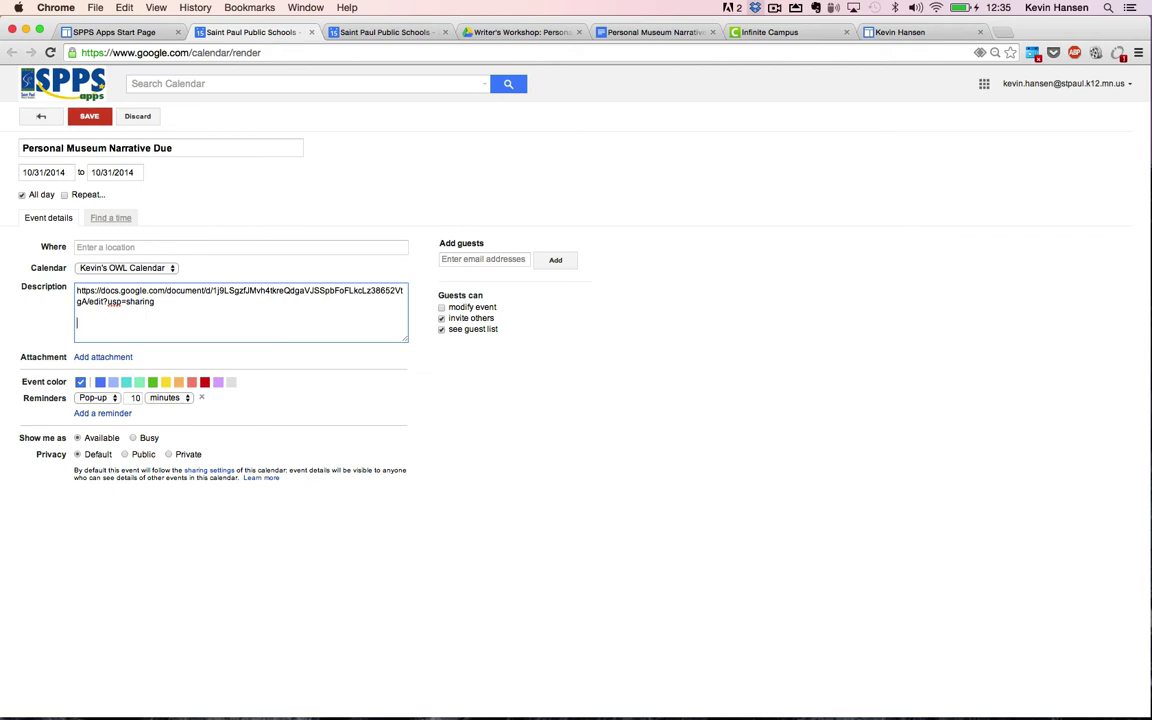
key(Return)
key(Return)
text(Feedback provided November 114th)
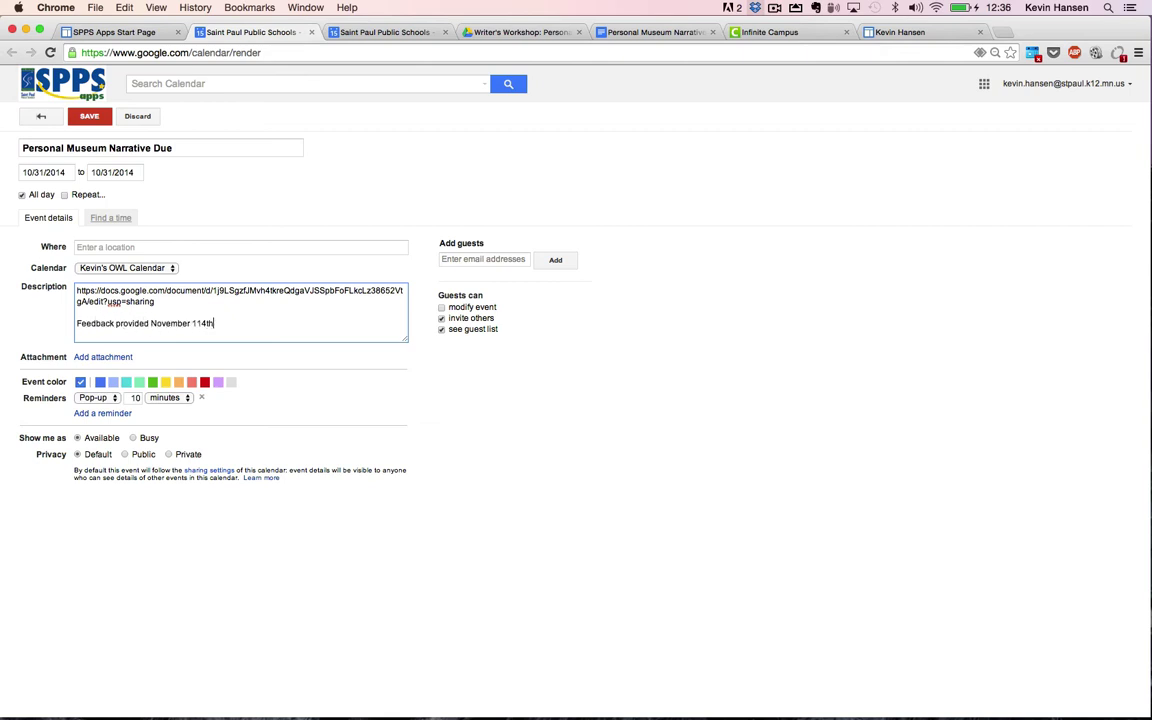
key(BackSpace)
key(BackSpace)
text(4th.)
click(104, 148)
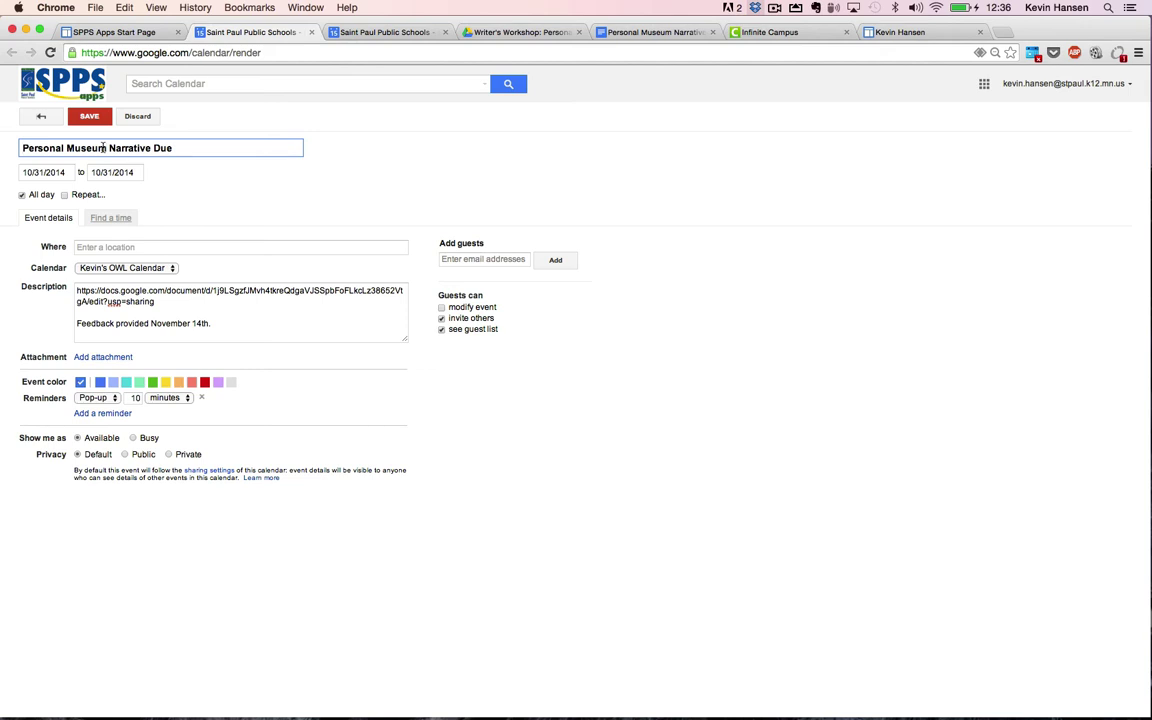
text(6th:)
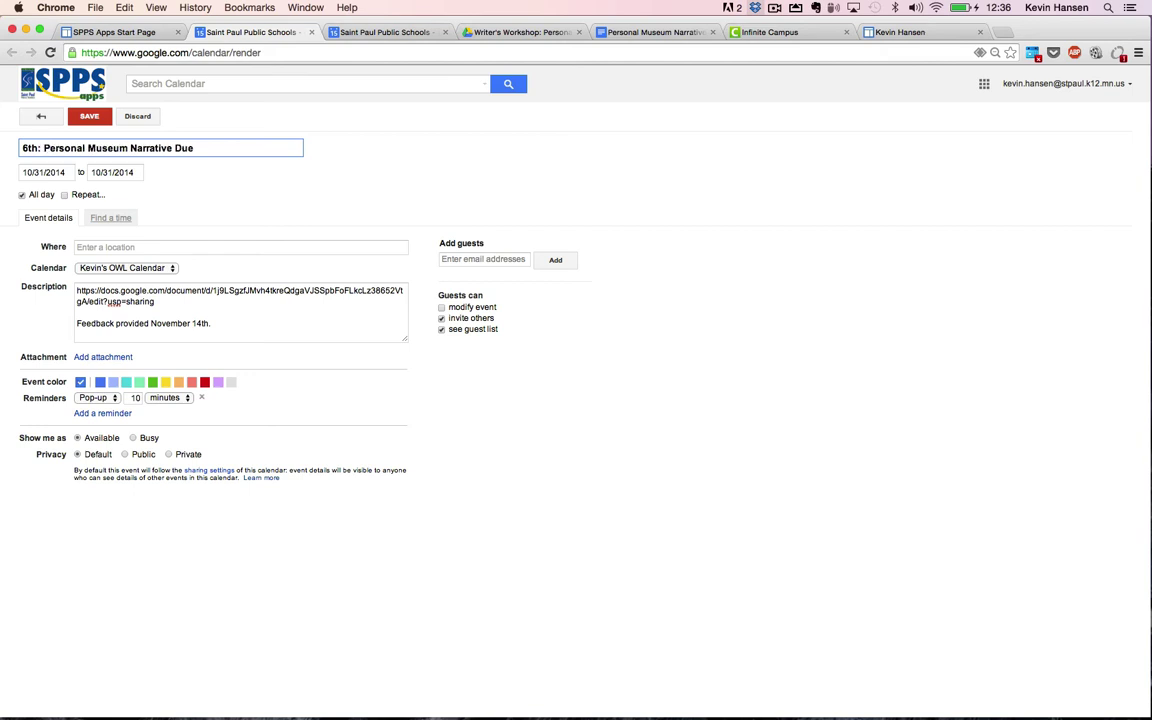
Step: Save the due-date event and show October 2014 in the class site's embedded calendar
click(89, 116)
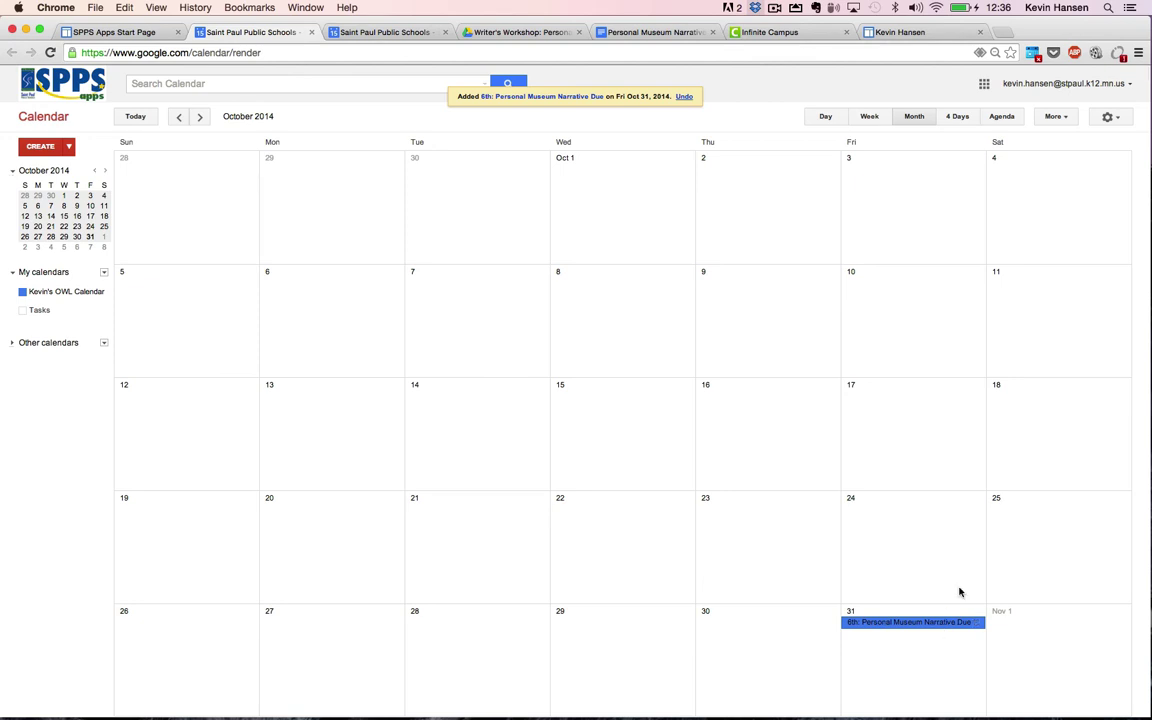
click(900, 32)
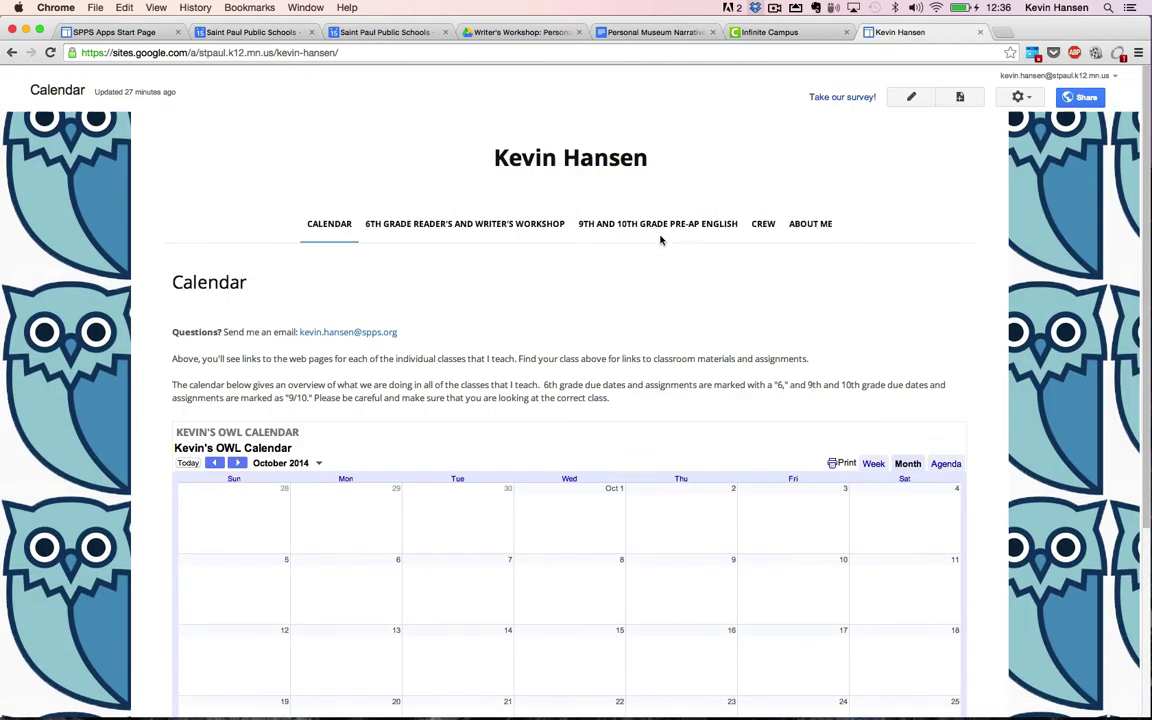
key(super+r)
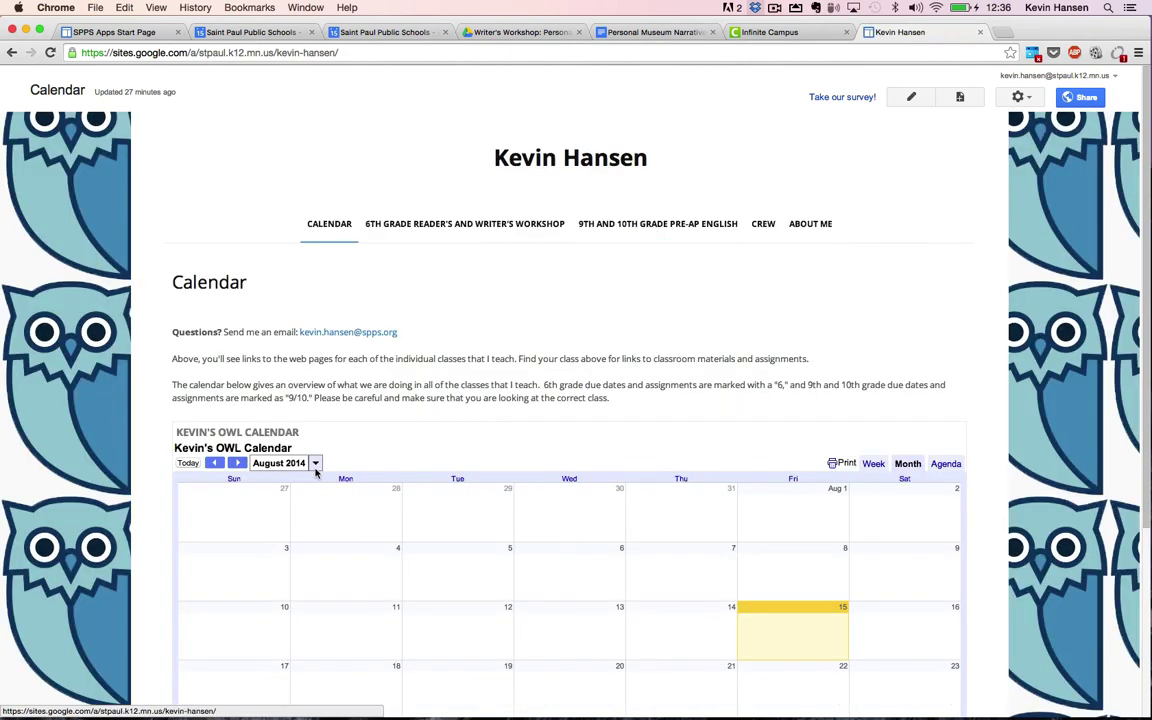
scroll(213, 448, down, 4)
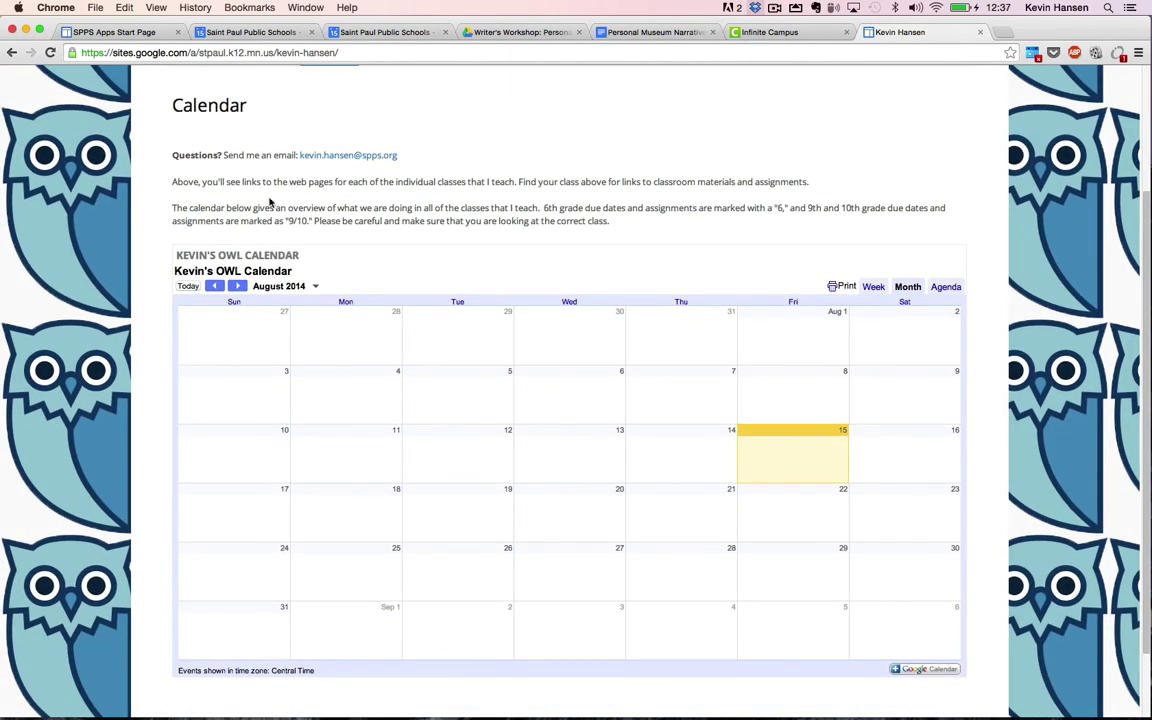
click(238, 287)
click(238, 287)
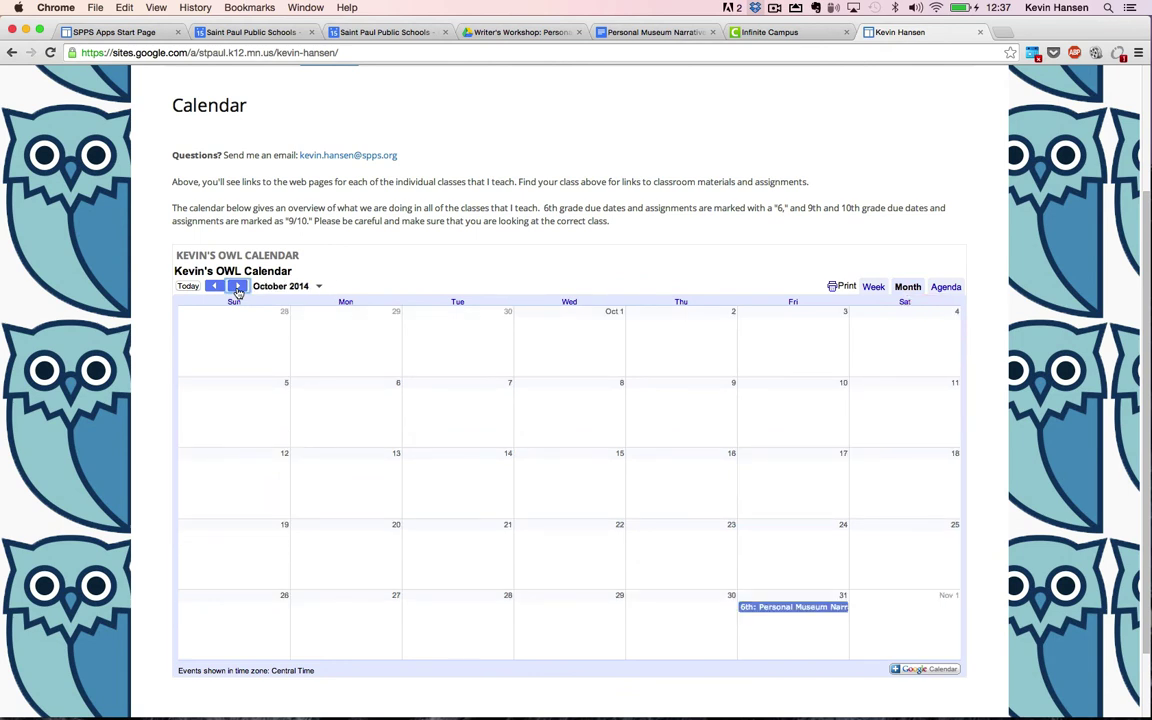
Step: Copy the Docs link from the Oct 31 event details and load it in a new tab
click(814, 608)
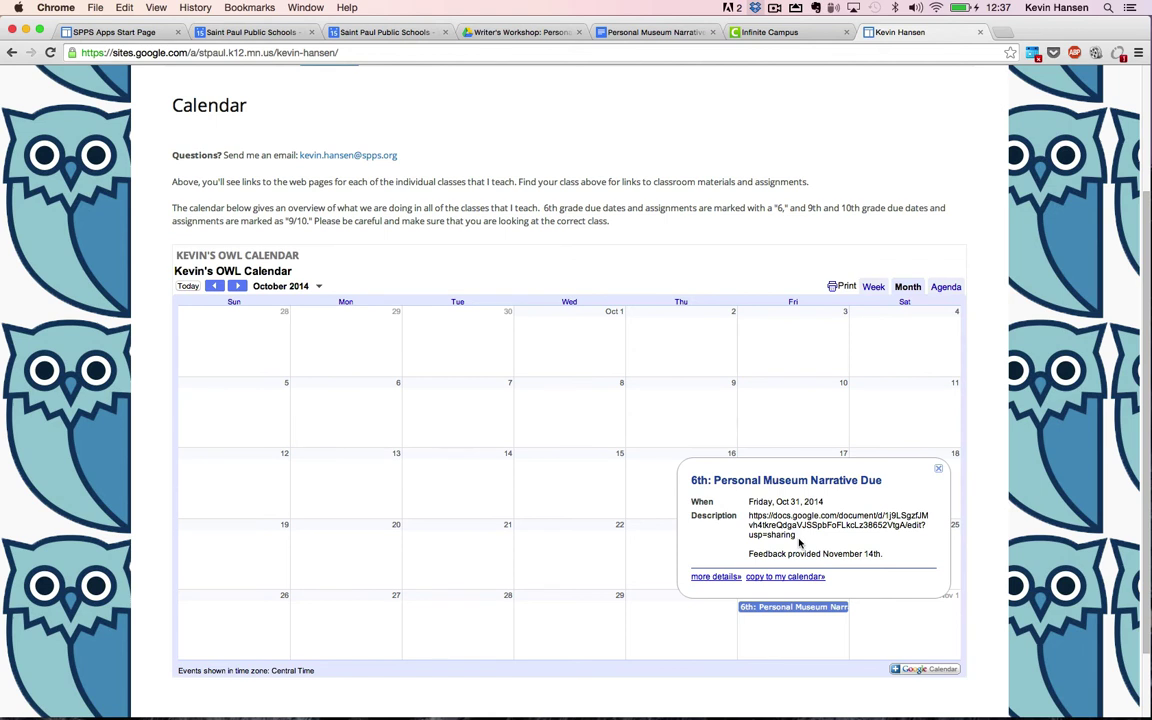
drag(797, 538, 751, 517)
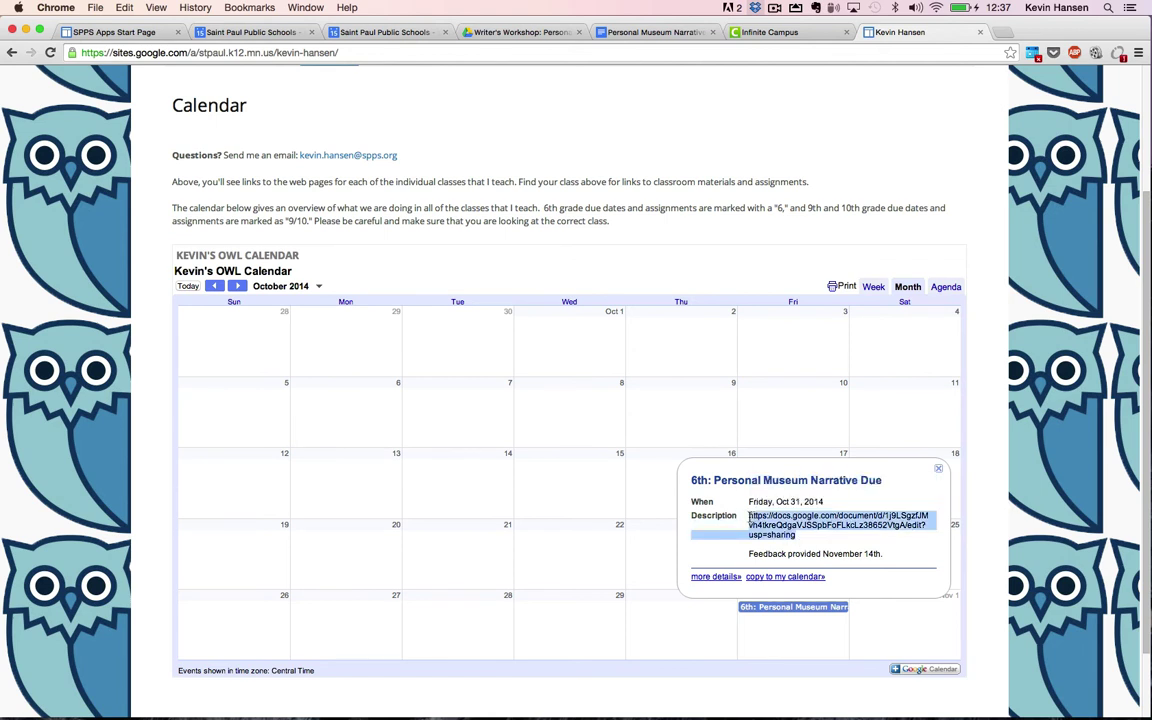
key(ctrl+c)
key(ctrl+t)
key(ctrl+v)
key(Return)
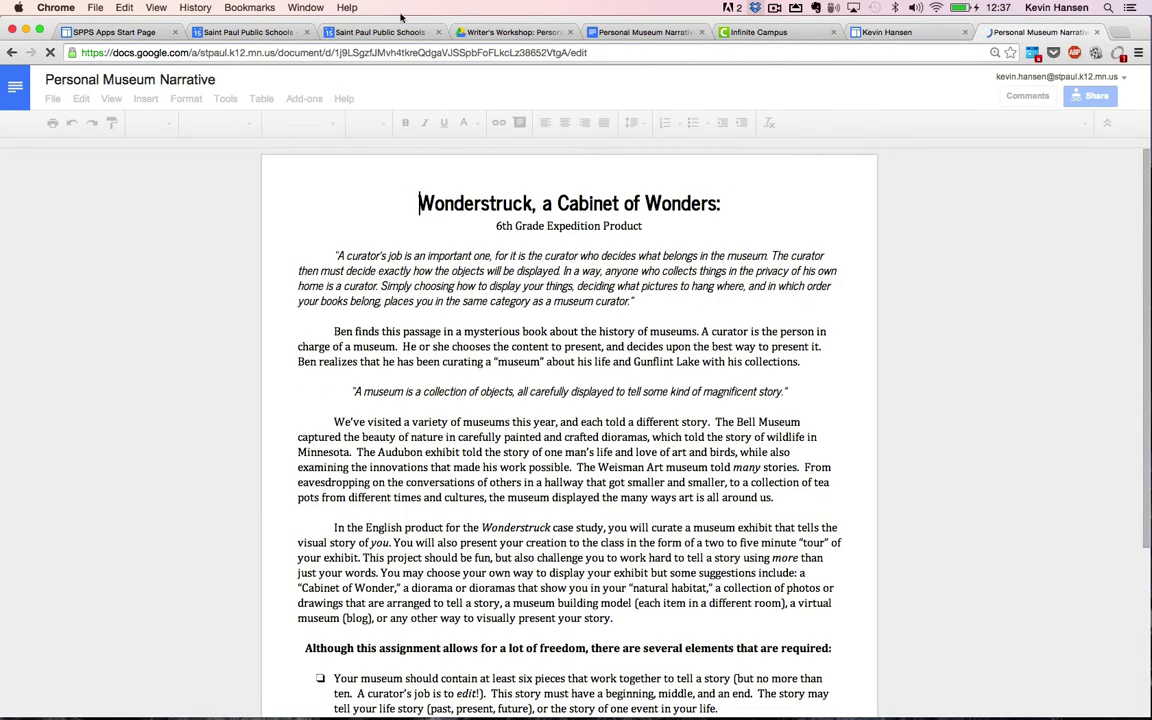
key(ctrl+shift+Tab)
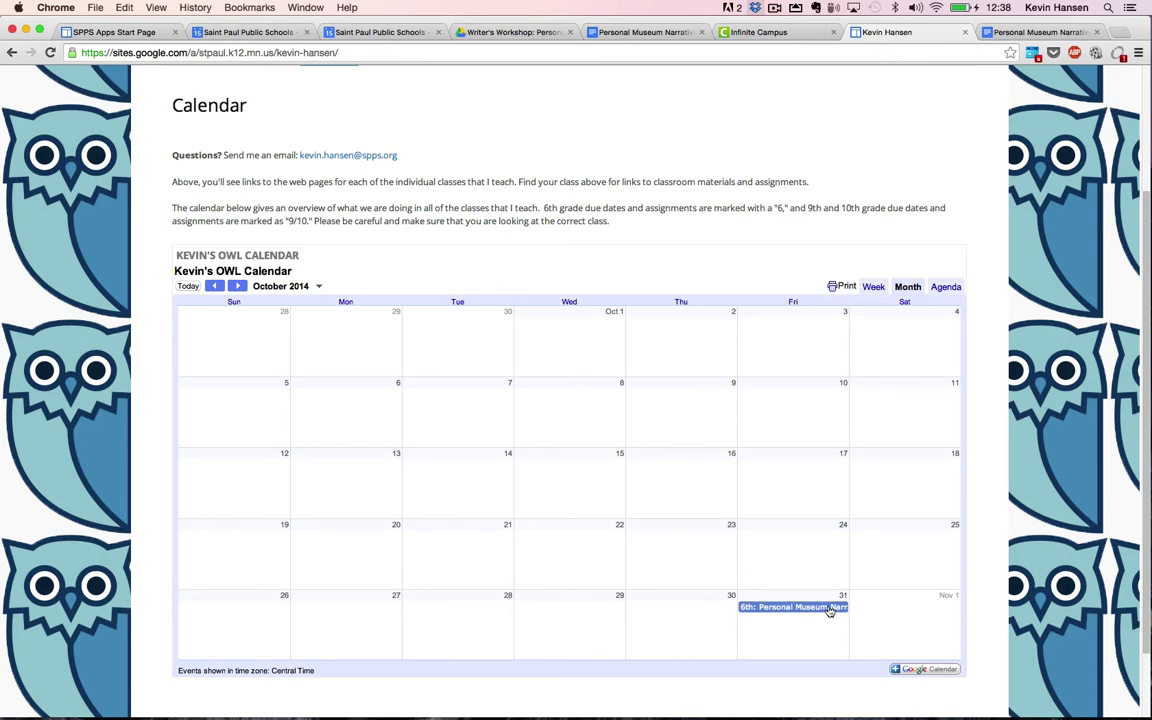
click(85, 32)
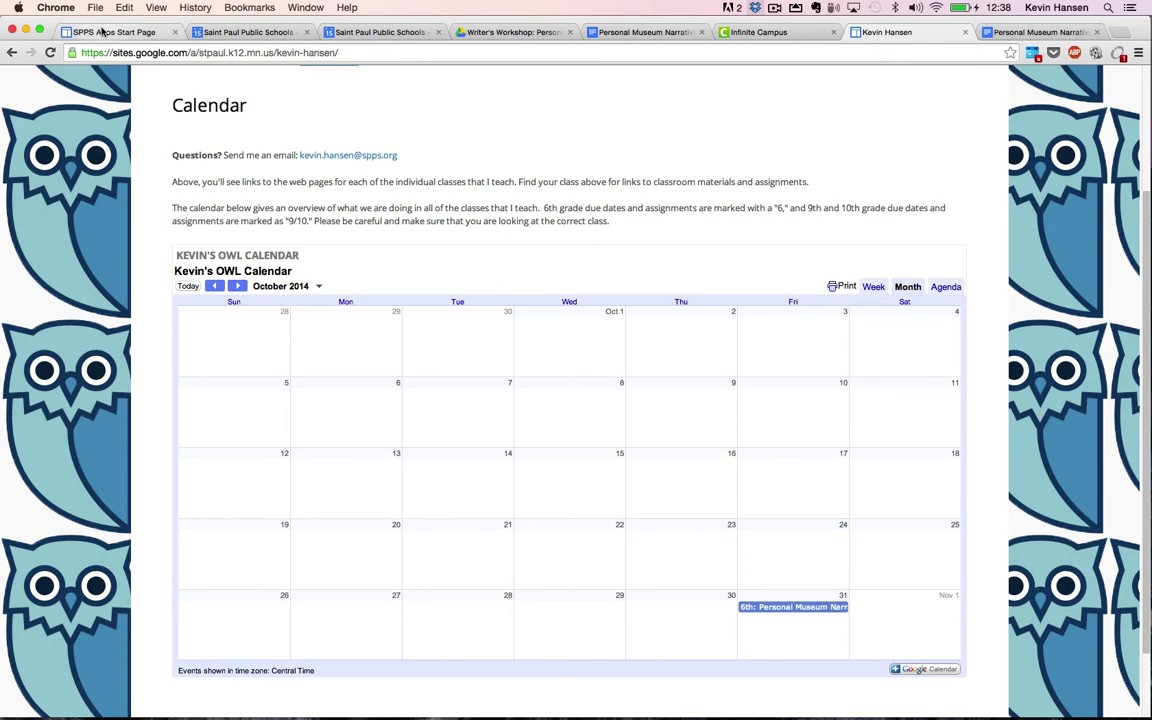
Step: Create and save an October 17 event titled '6th: Personal Museum Narrative ROUGH Draft Due'
click(250, 32)
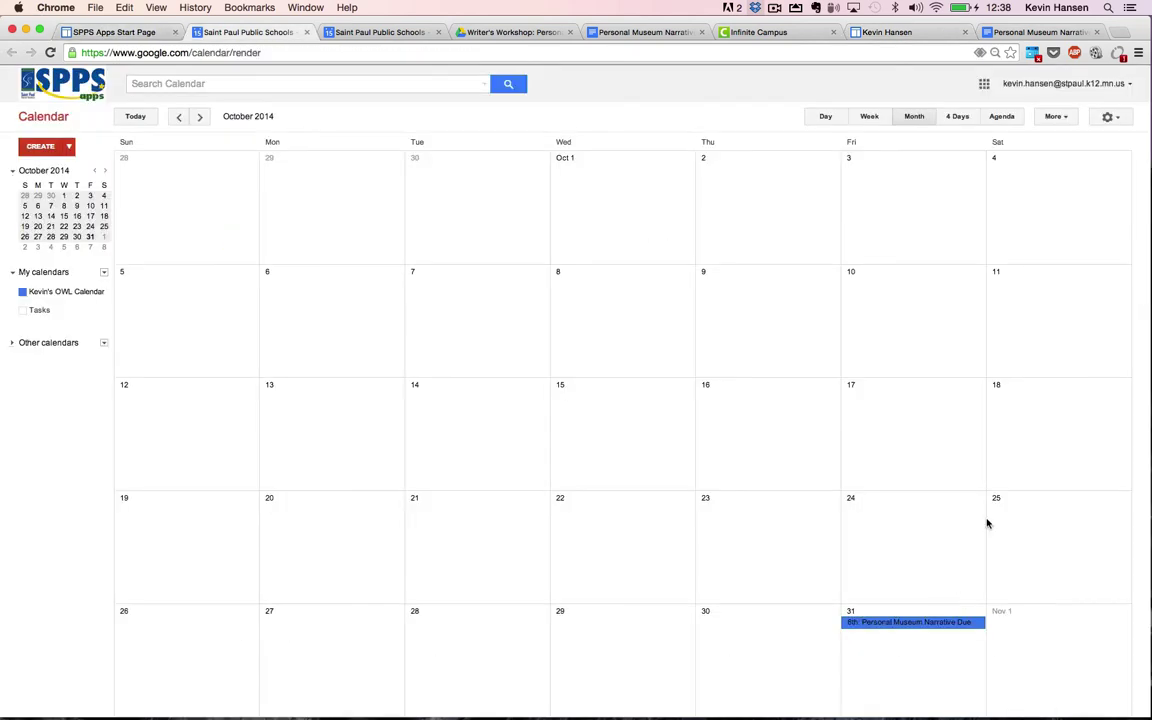
double_click(914, 420)
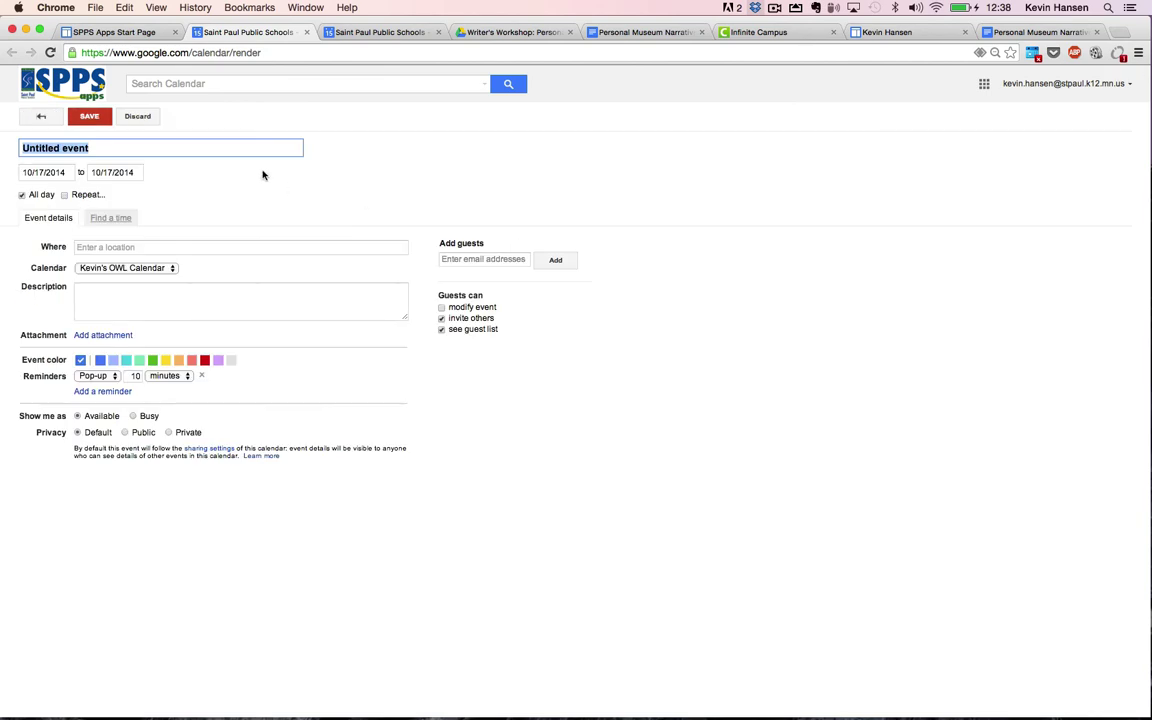
text(6th: Personal Museum Nar)
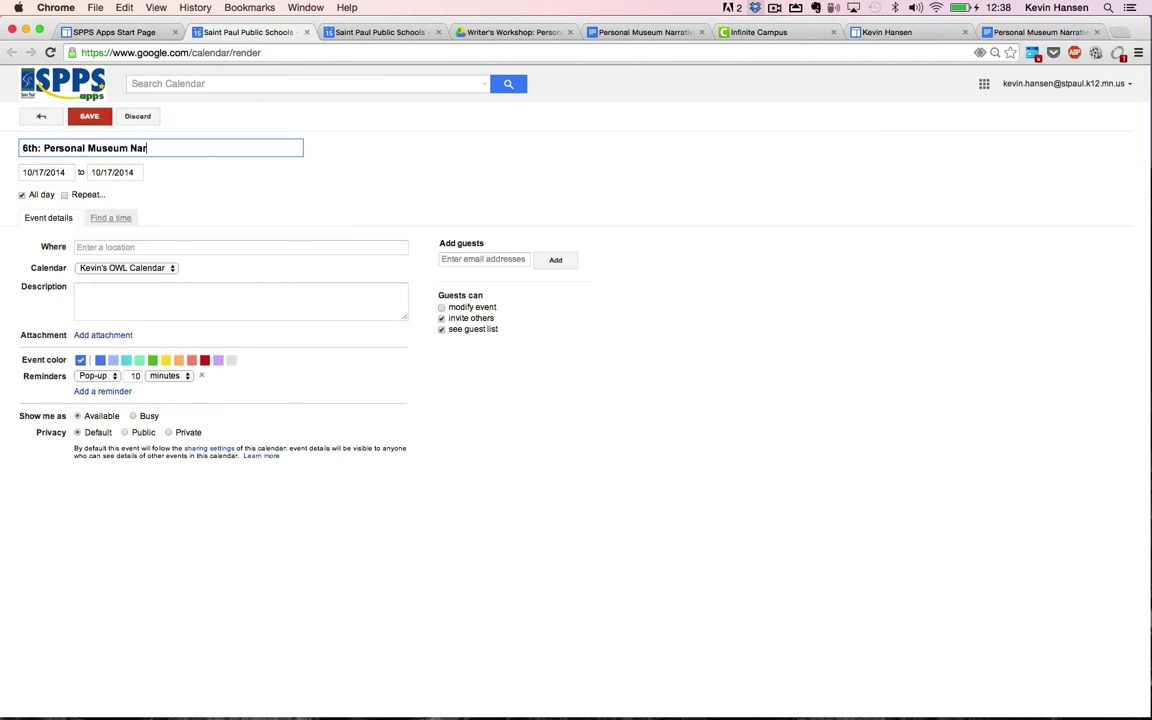
text(rative ROUGH Draft Due)
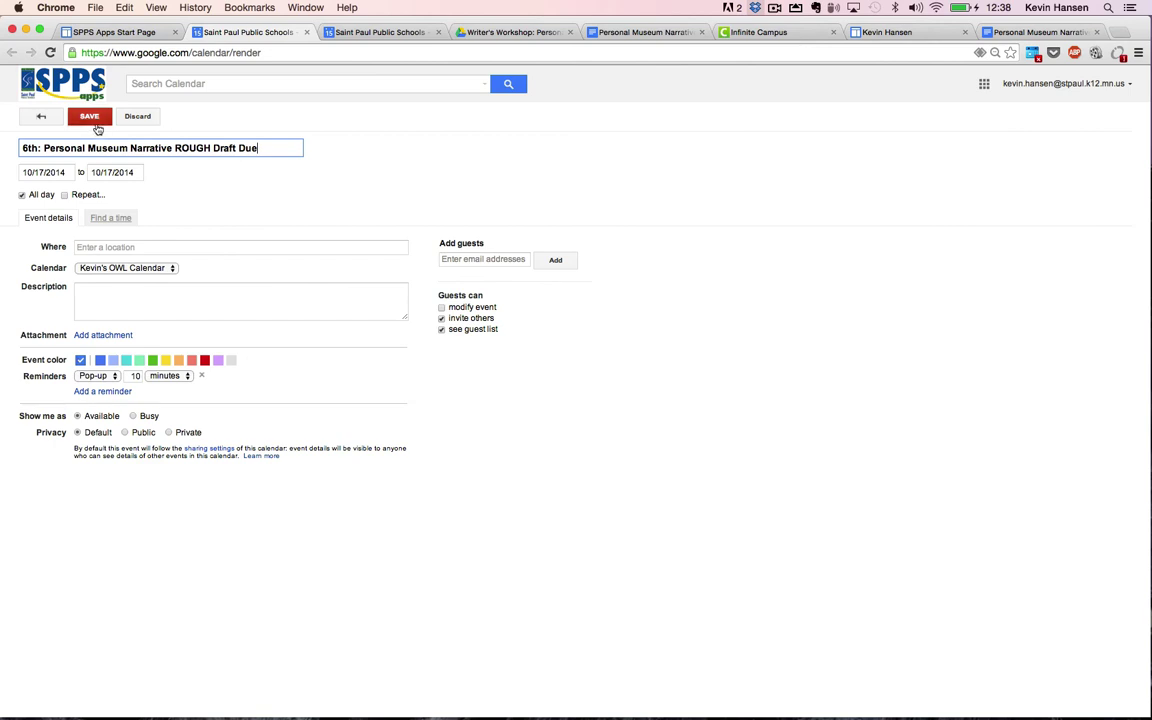
click(95, 121)
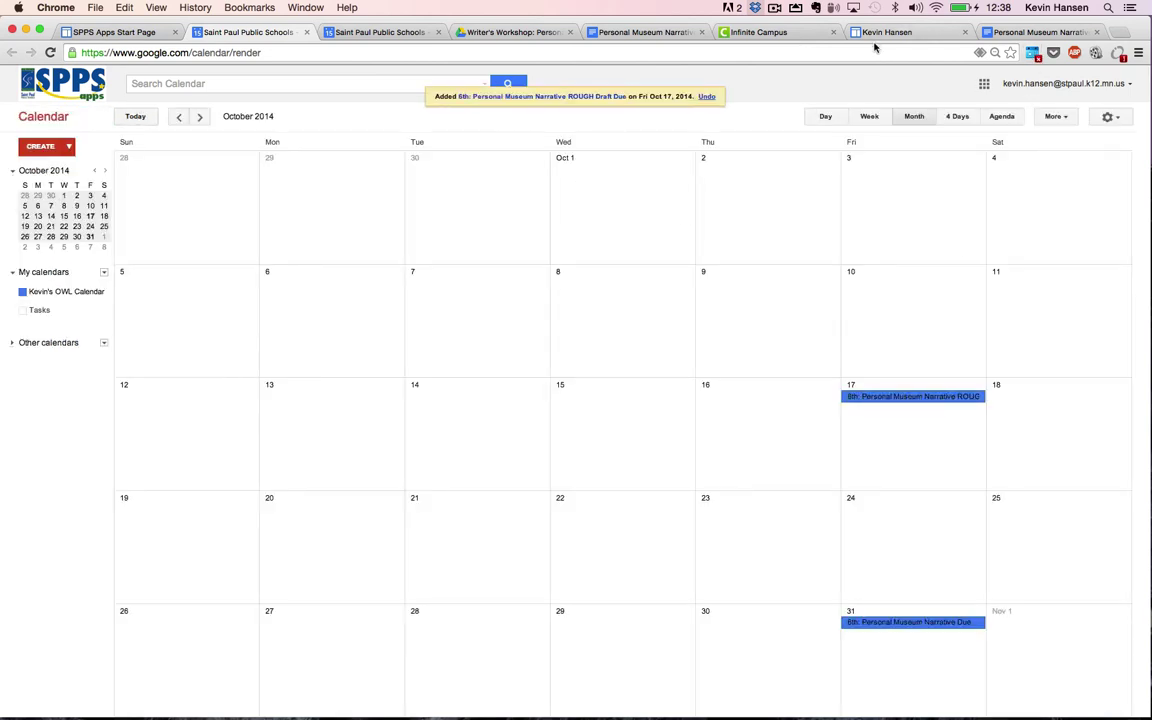
click(878, 36)
Step: Reload the site and view the Oct 17 and Oct 31 events in the October 2014 calendar
key(super+r)
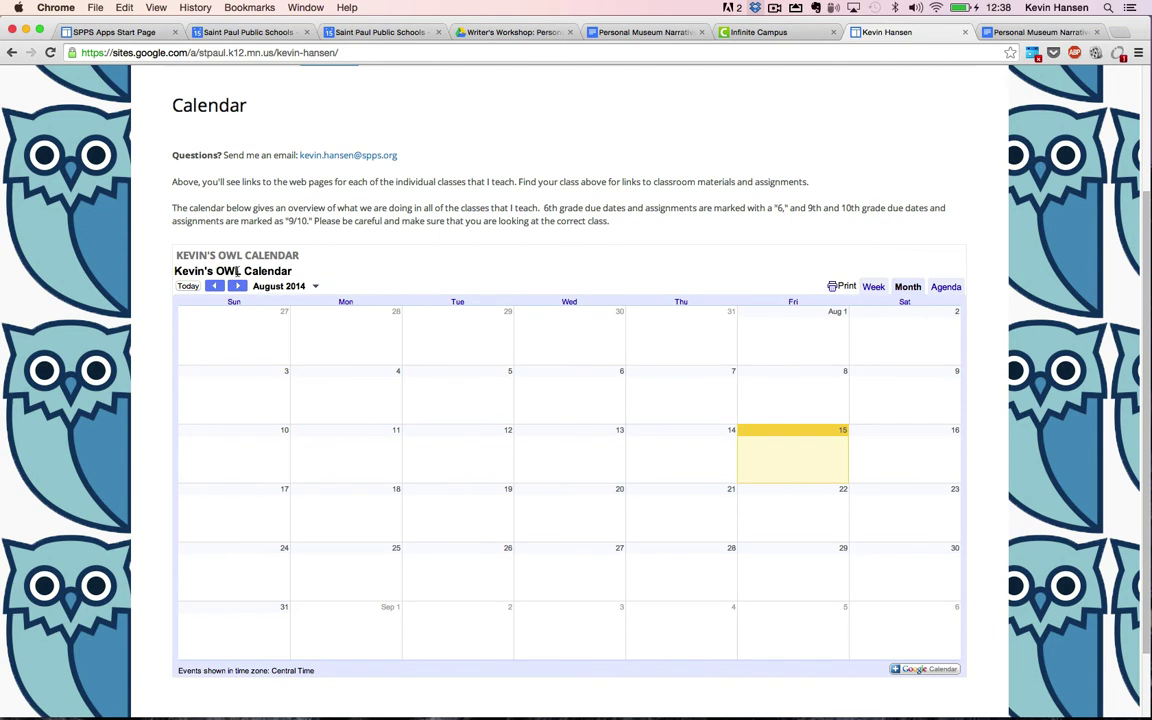
click(237, 286)
click(237, 287)
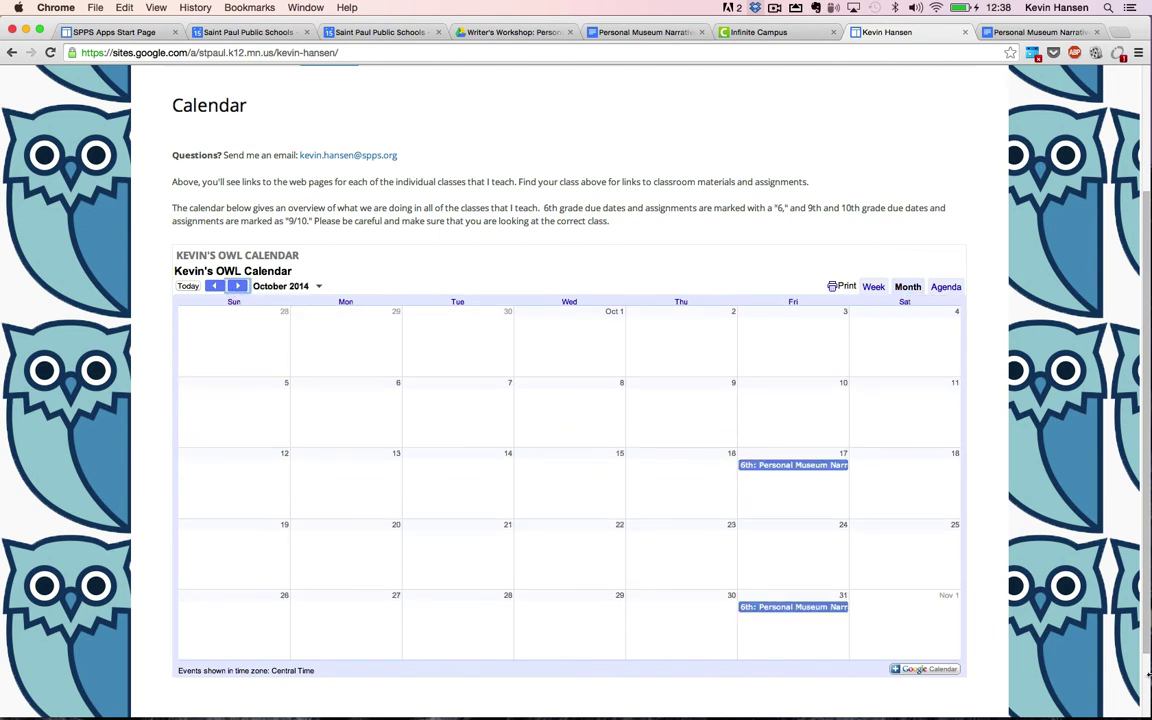
click(788, 466)
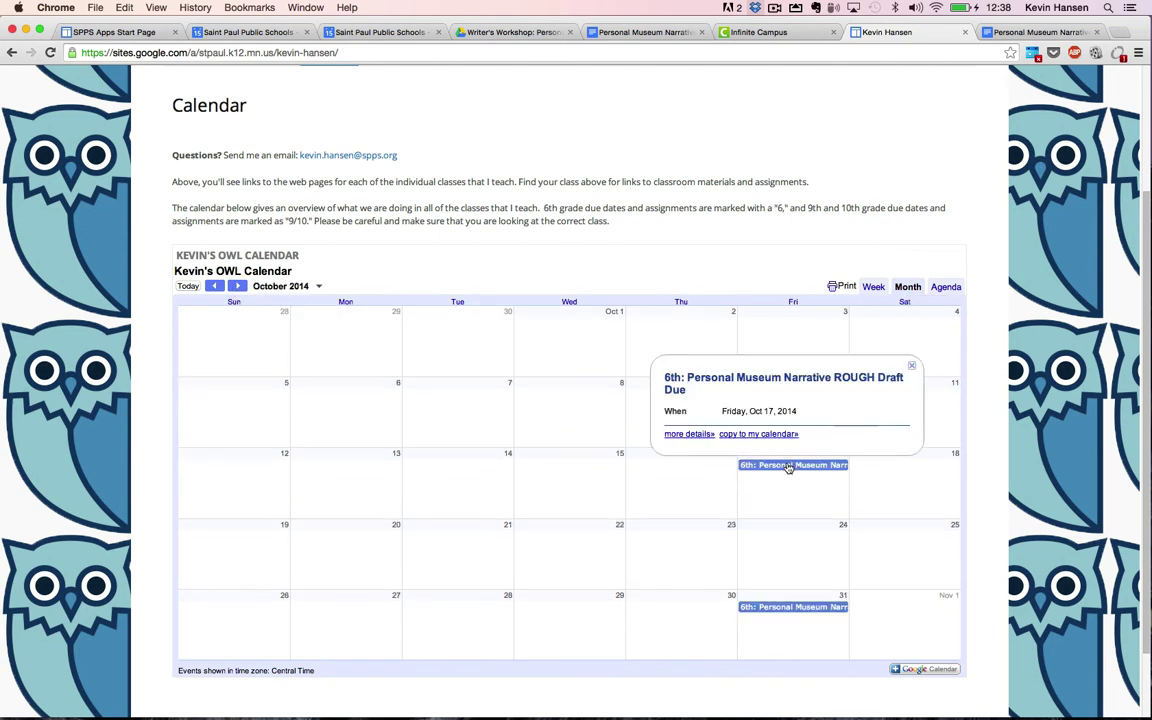
click(785, 482)
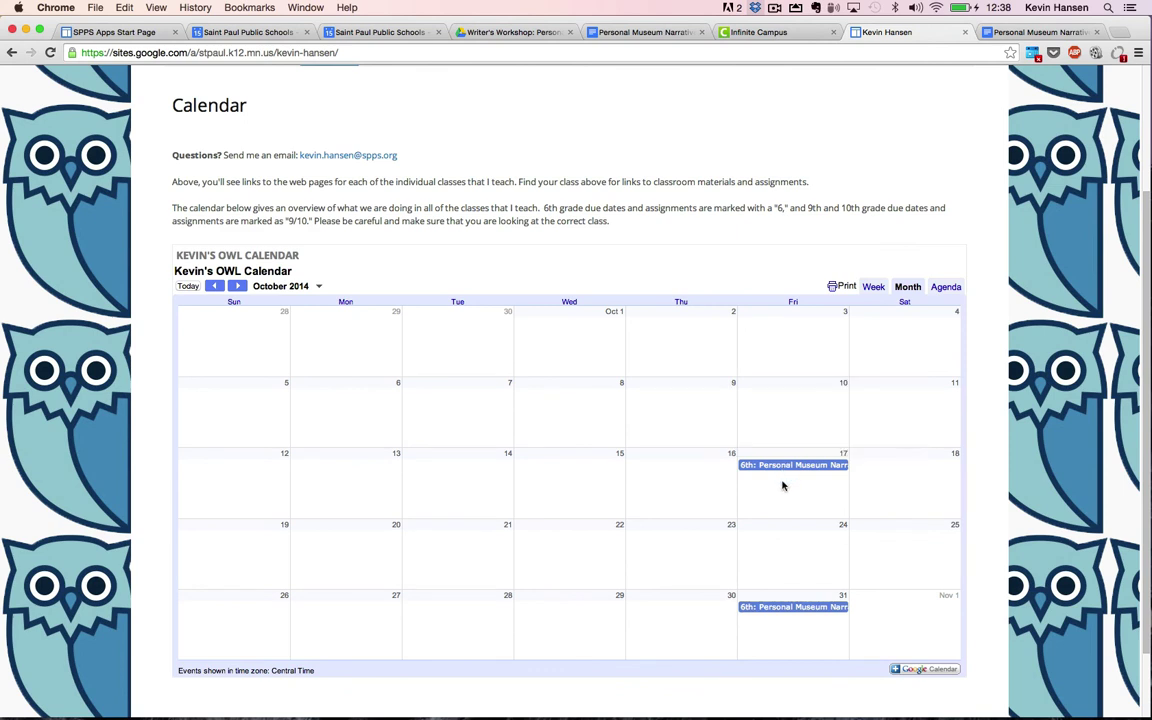
click(795, 606)
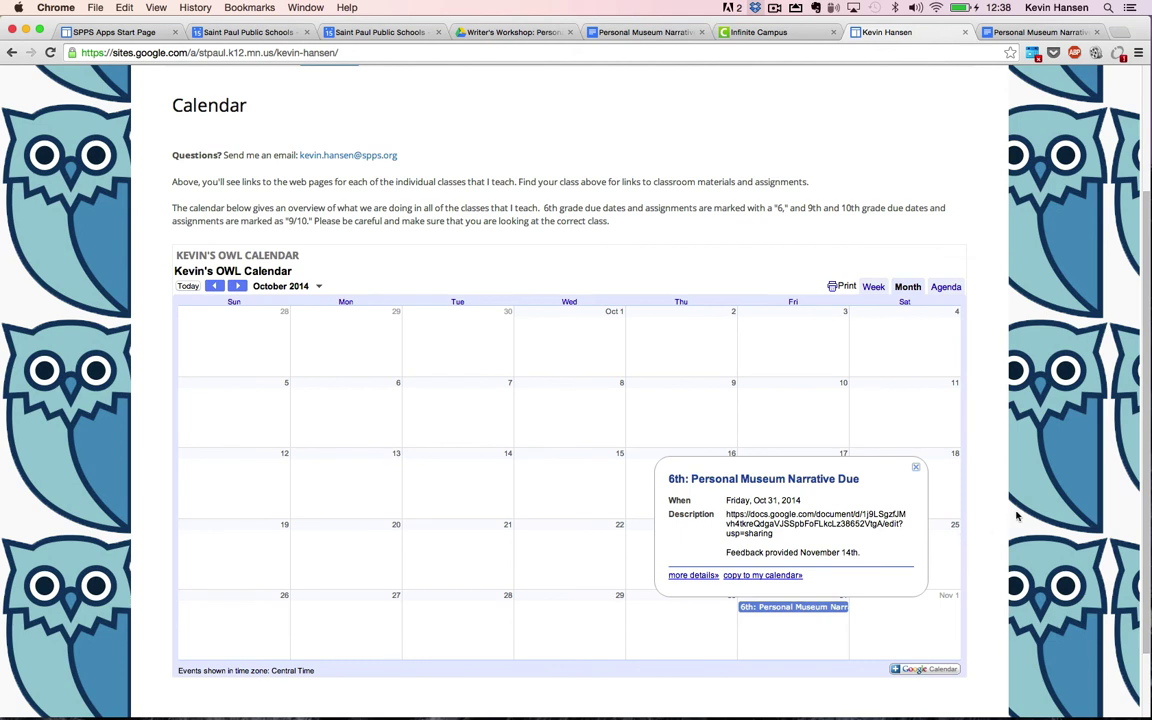
click(916, 467)
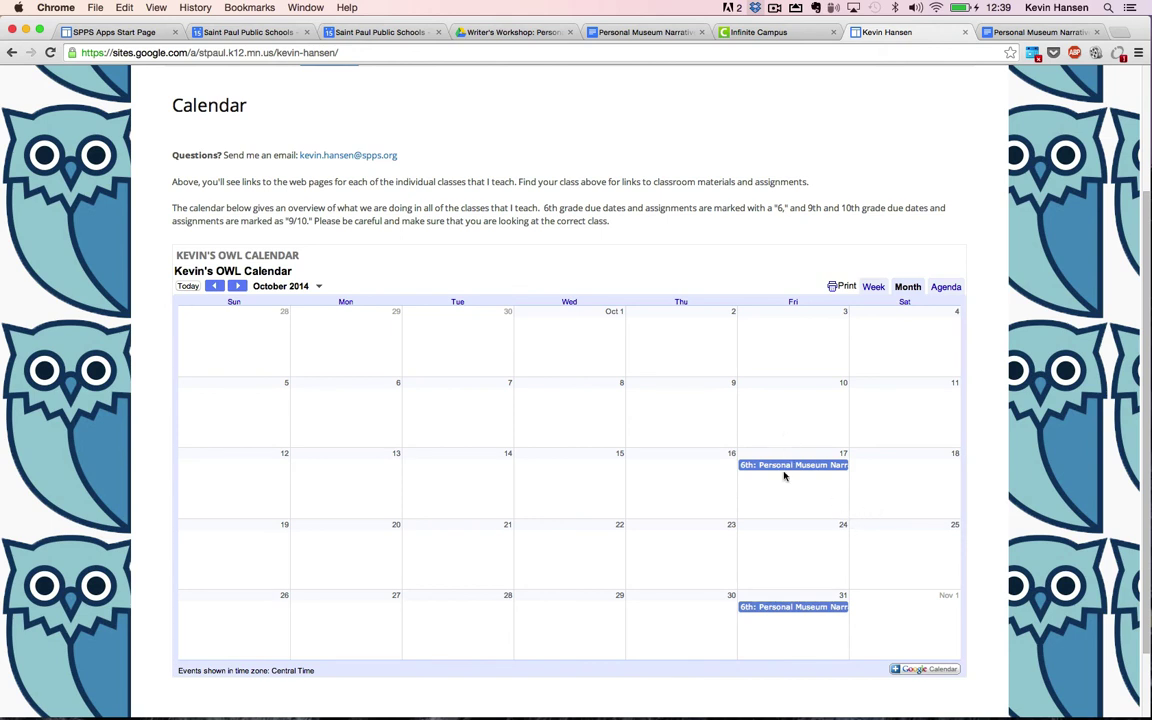
Step: Copy the Oct 31 due-date event to a personal calendar from the site
click(911, 671)
click(797, 31)
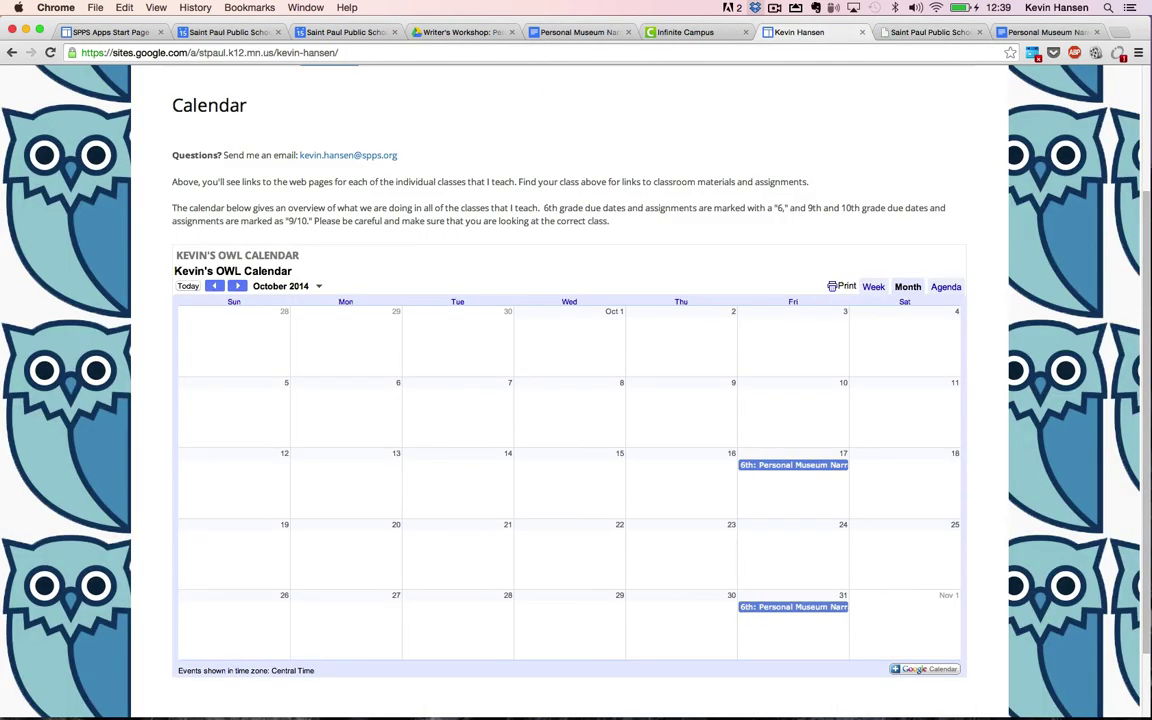
click(805, 608)
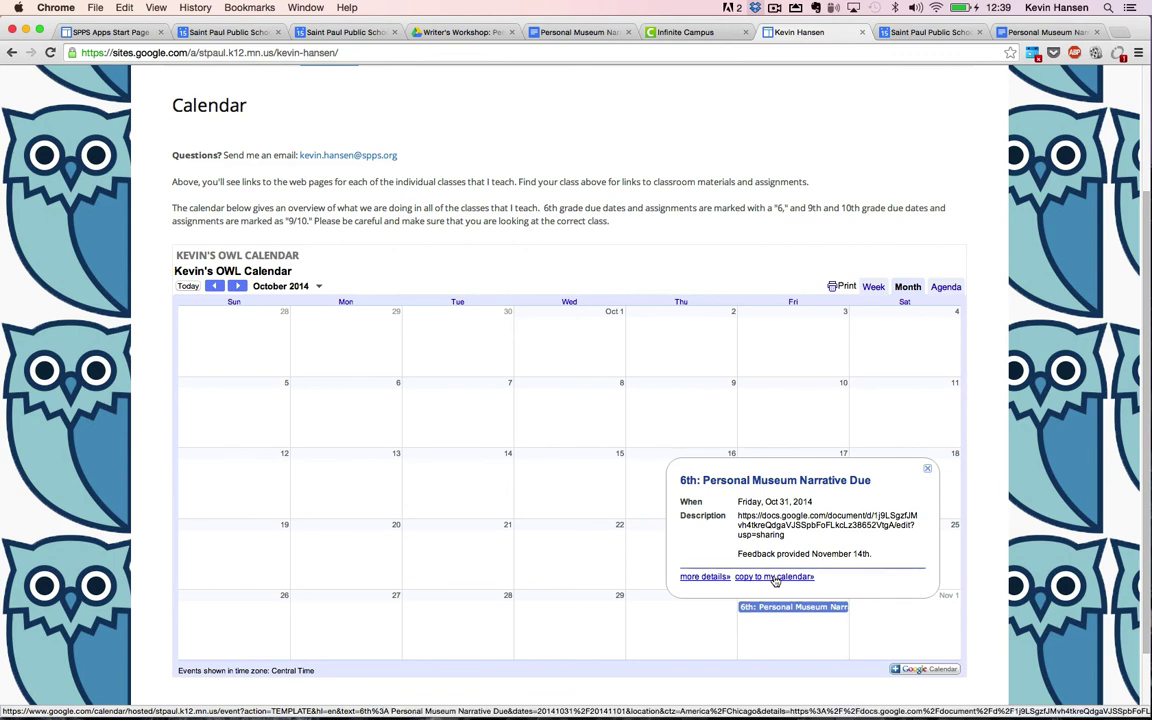
click(775, 579)
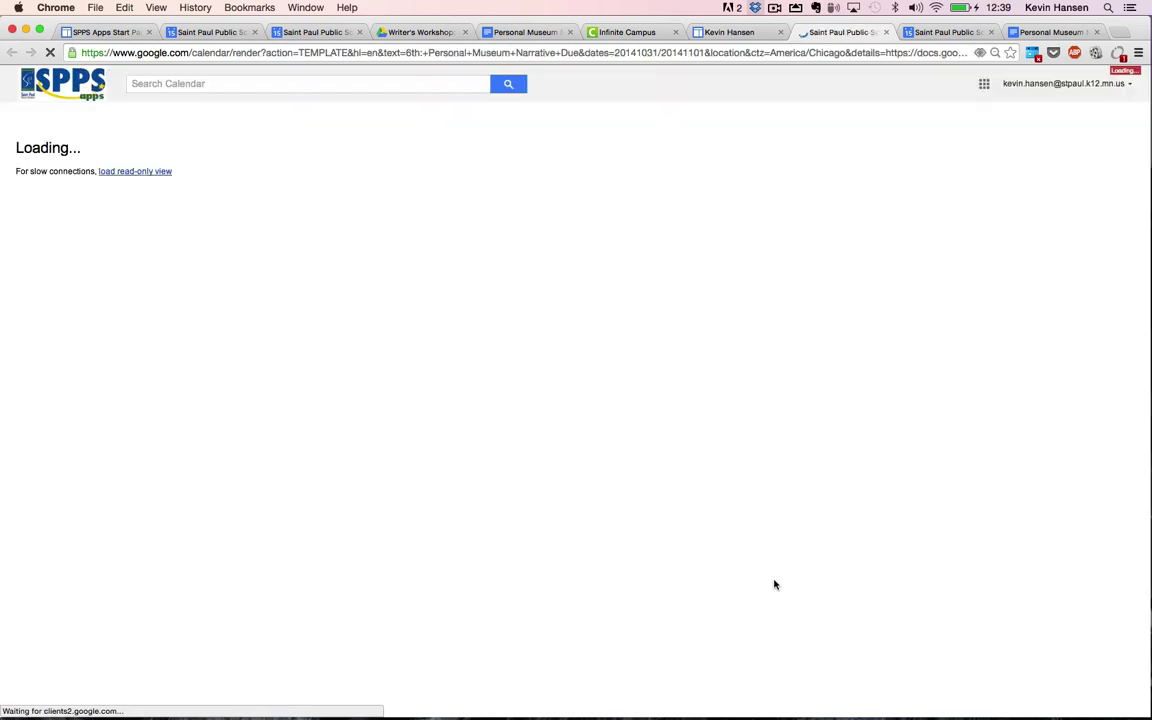
key(super+alt+Left)
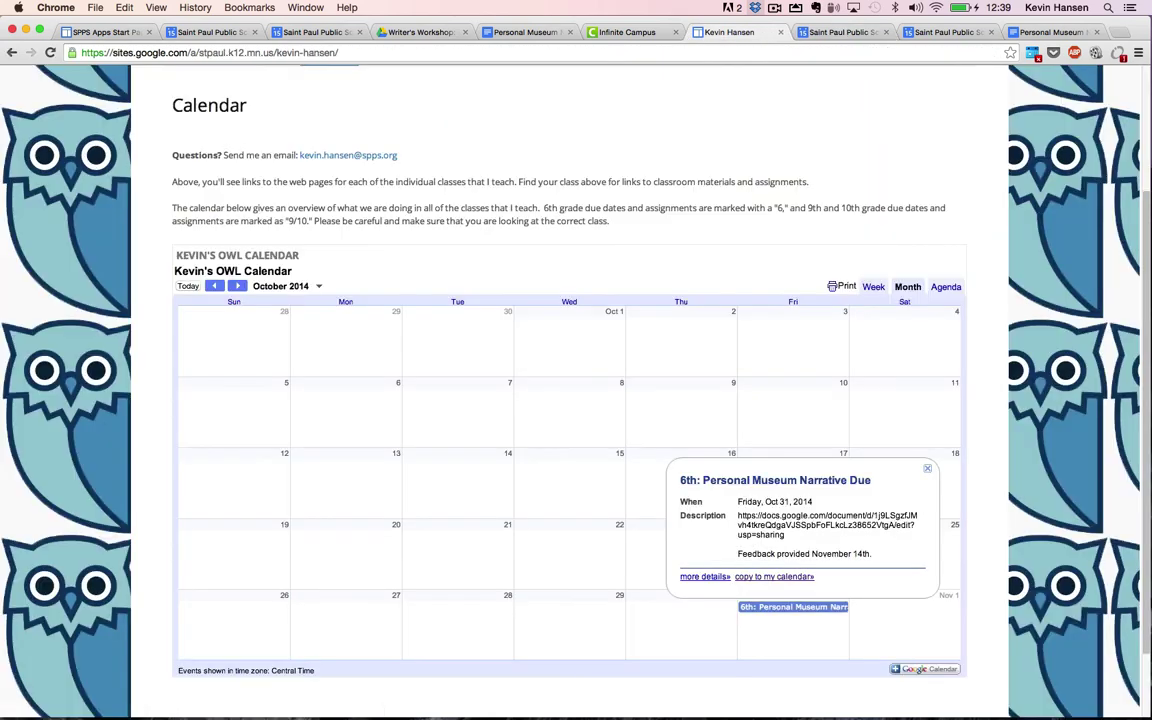